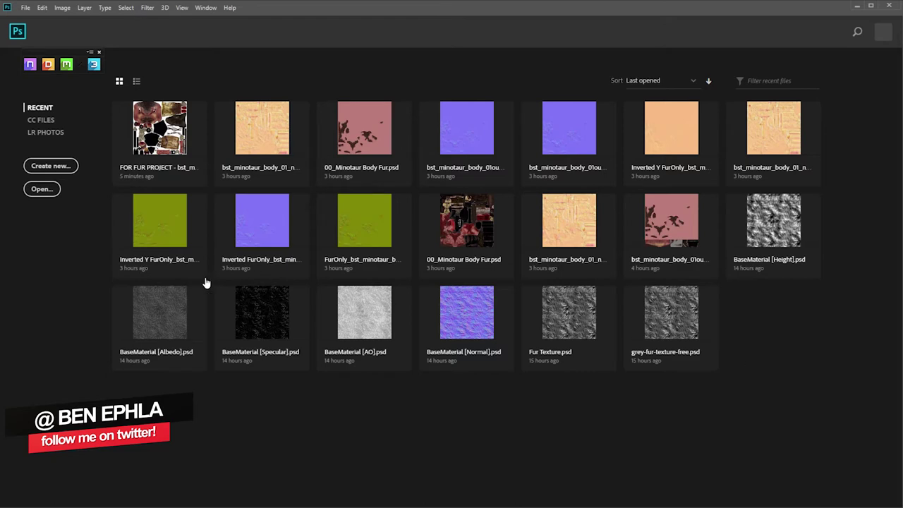
- Create Untitled-1, a blank 1024 × 1024 px document with a transparent background
{"action": "left_click", "coordinate": [36, 169]}
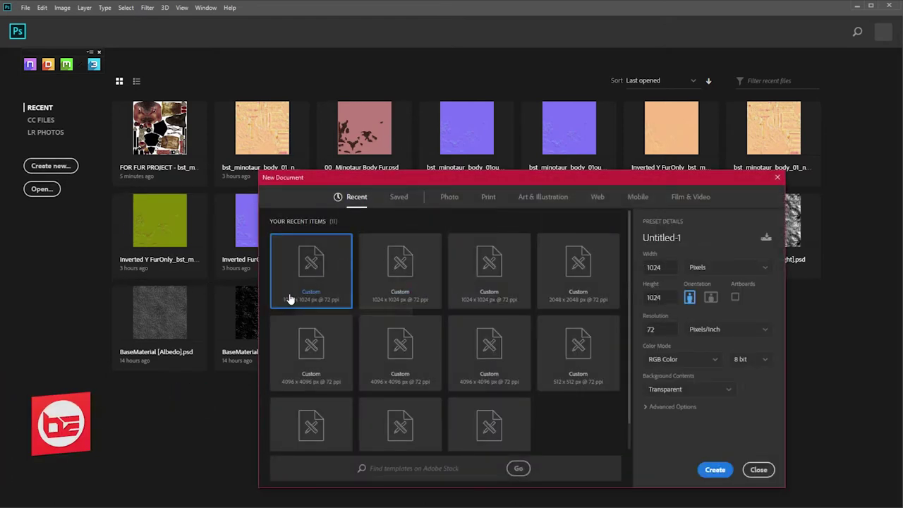
{"action": "double_click", "coordinate": [665, 268]}
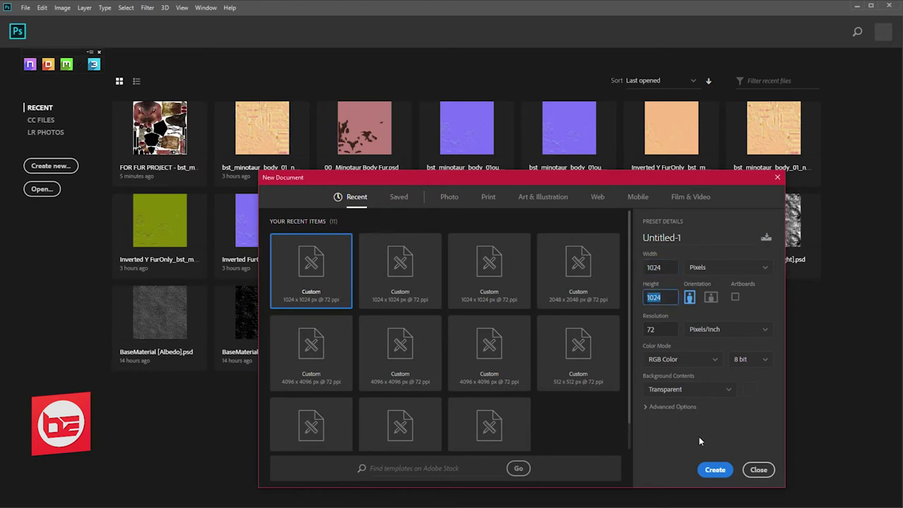
{"action": "left_click", "coordinate": [712, 471]}
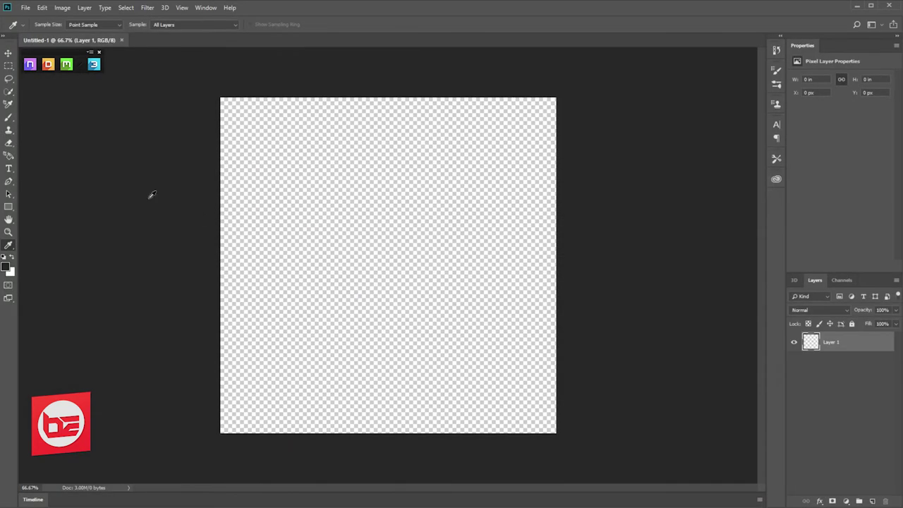
- Start a DDO project and load the minotaur head mesh from the [ASSETS] folder
{"action": "left_click", "coordinate": [49, 65]}
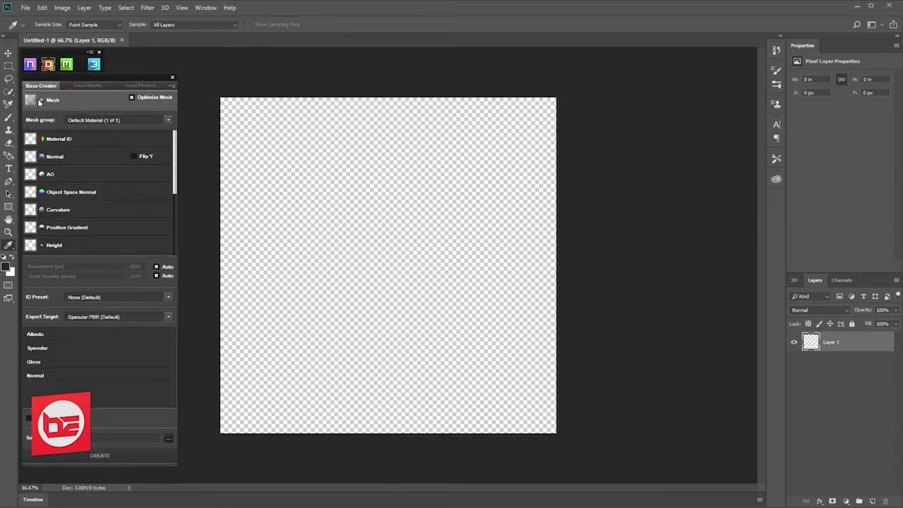
{"action": "left_click", "coordinate": [33, 100]}
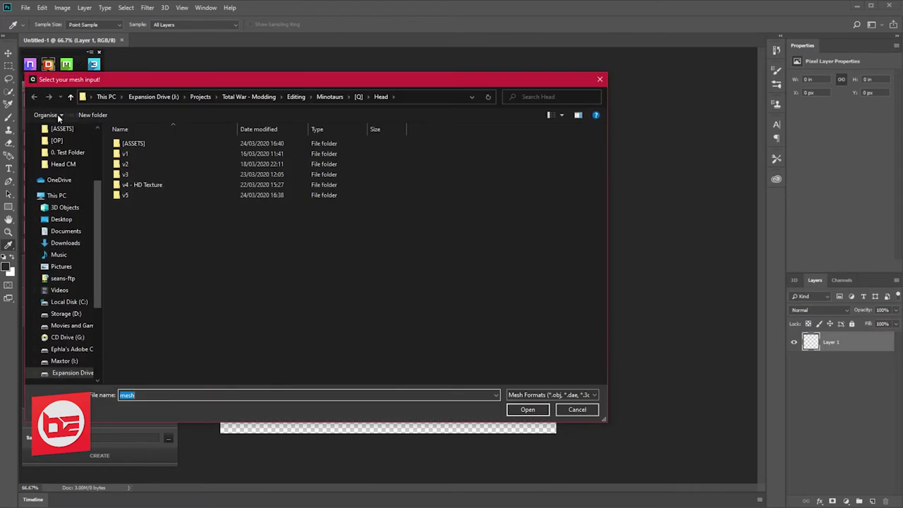
{"action": "left_click", "coordinate": [133, 142]}
{"action": "double_click", "coordinate": [133, 141]}
{"action": "double_click", "coordinate": [192, 156]}
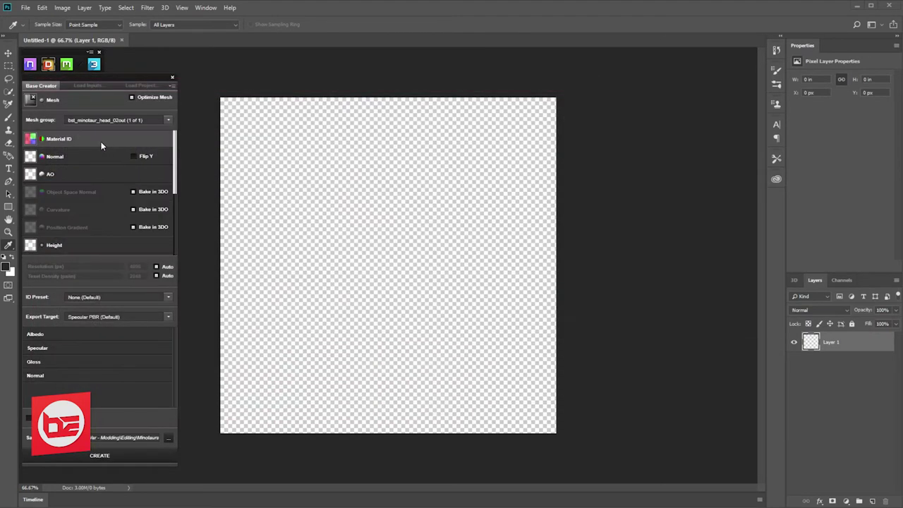
- Load Head_02_CM.png as Material ID and Head_01_AO.png as AO, and save to v5
{"action": "left_click", "coordinate": [30, 139]}
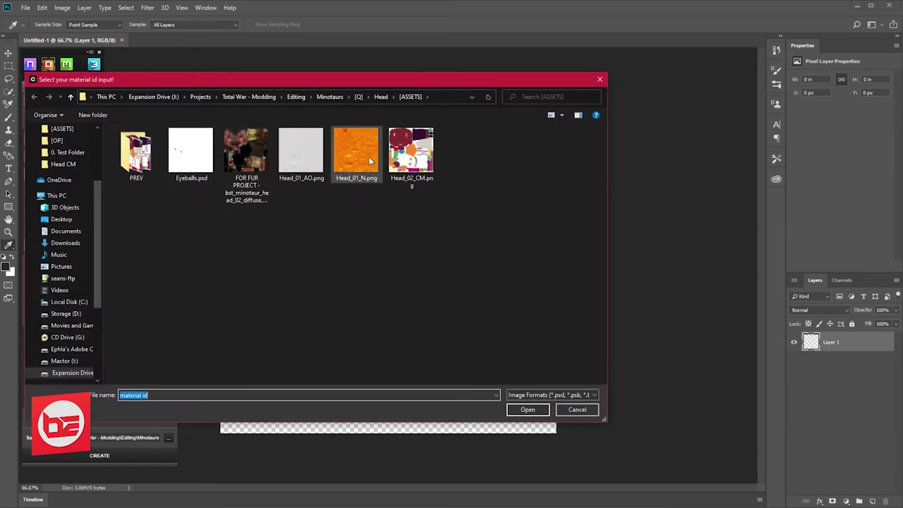
{"action": "double_click", "coordinate": [407, 161]}
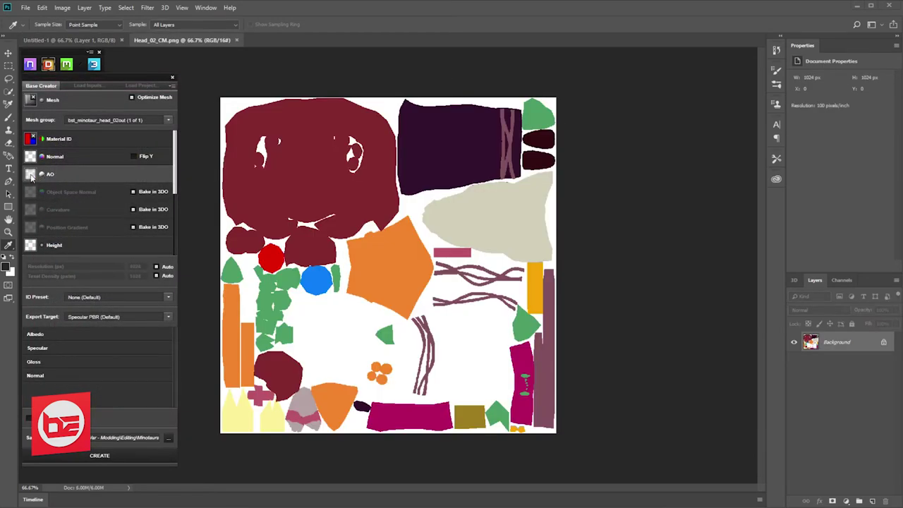
{"action": "left_click", "coordinate": [30, 176]}
{"action": "left_click", "coordinate": [301, 152]}
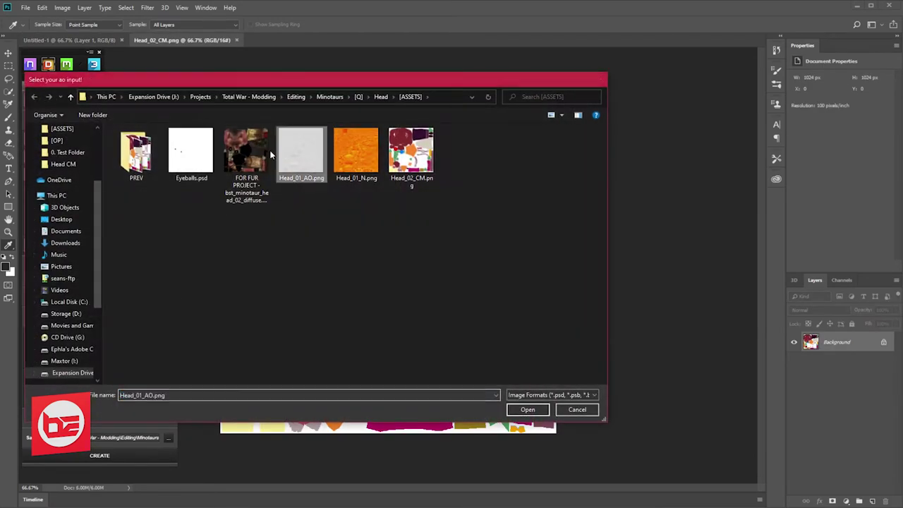
{"action": "key", "text": "Return"}
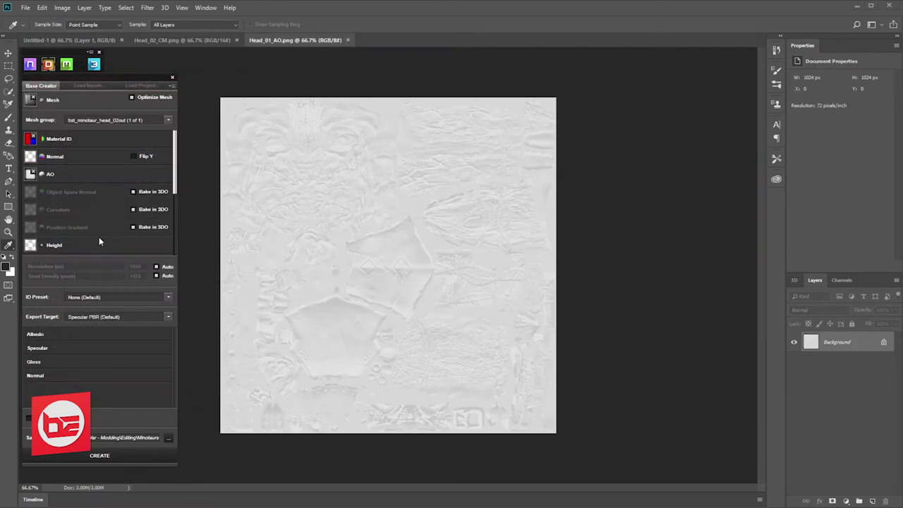
{"action": "left_click", "coordinate": [169, 437]}
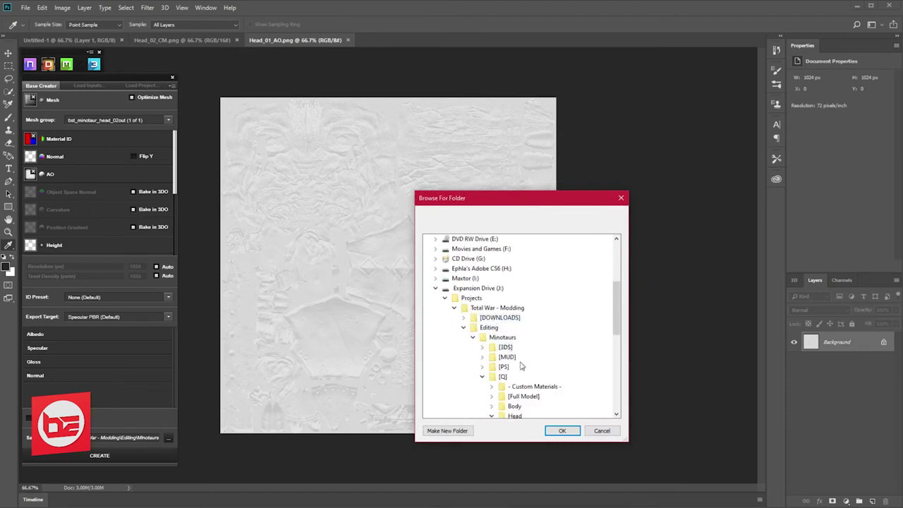
{"action": "left_click", "coordinate": [562, 430]}
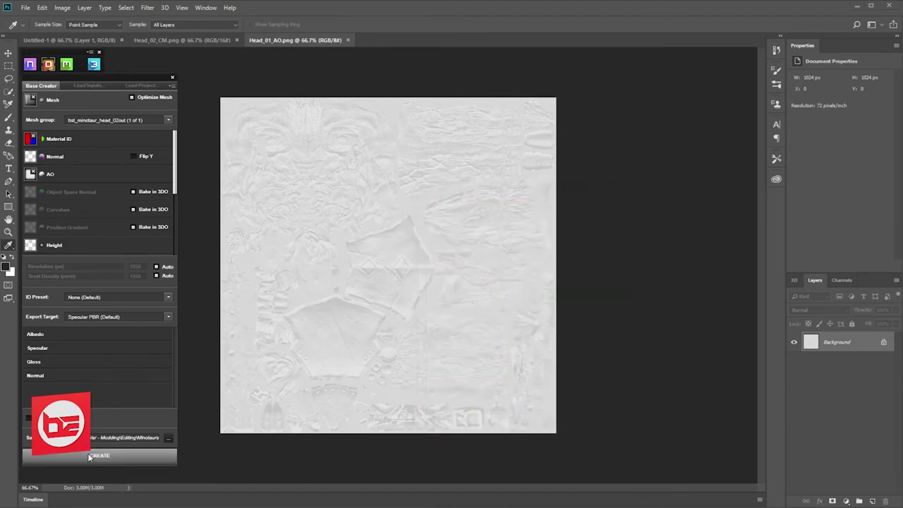
- Generate the DDO texture documents and open the head diffuse texture
{"action": "left_click", "coordinate": [88, 455]}
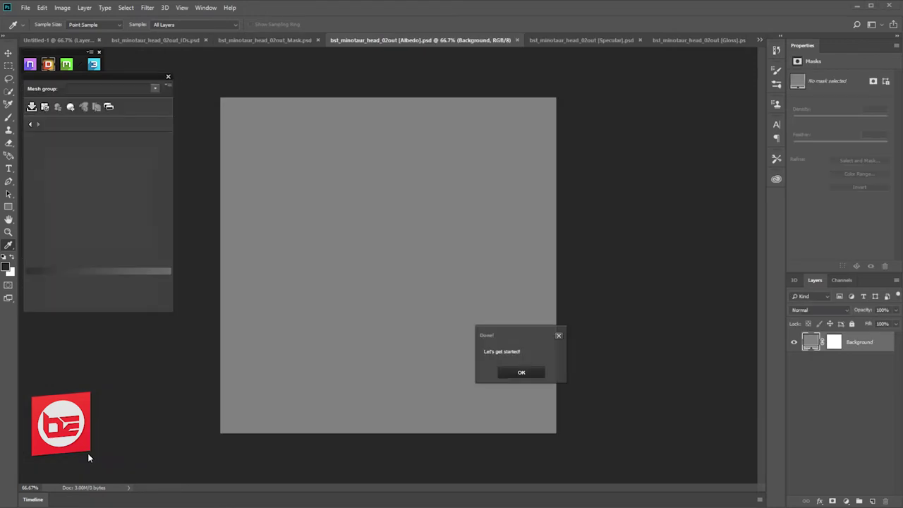
{"action": "left_click", "coordinate": [517, 372]}
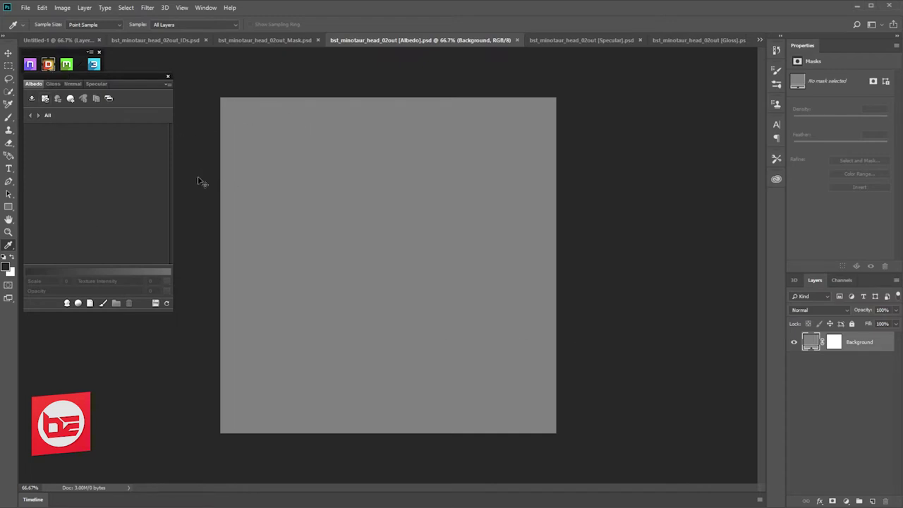
{"action": "key", "text": "ctrl+o"}
{"action": "left_click", "coordinate": [282, 92]}
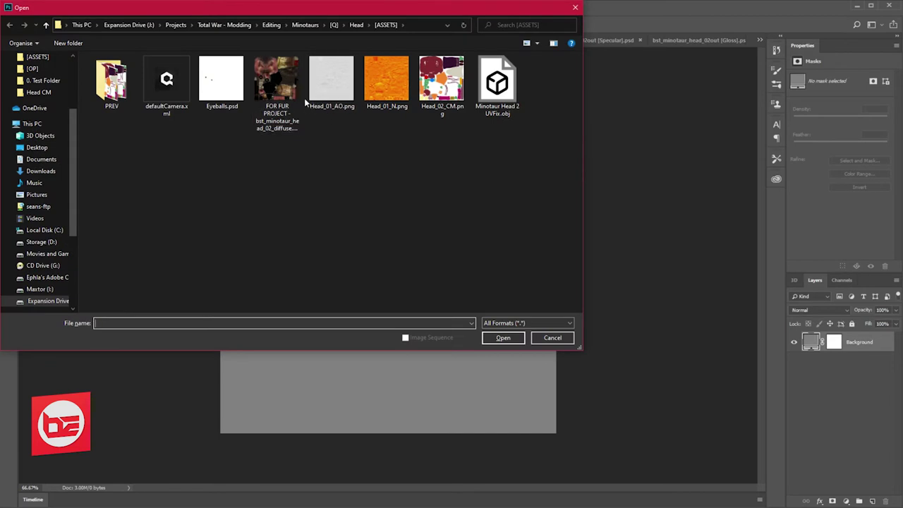
{"action": "double_click", "coordinate": [287, 88]}
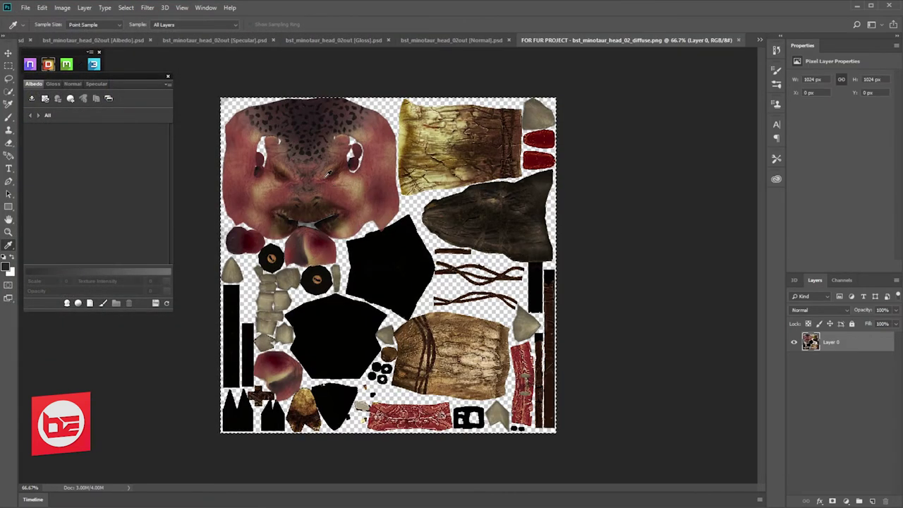
- Paste the diffuse into Albedo as a layer named New Diffuse and add it to DDO
{"action": "left_click", "coordinate": [739, 40]}
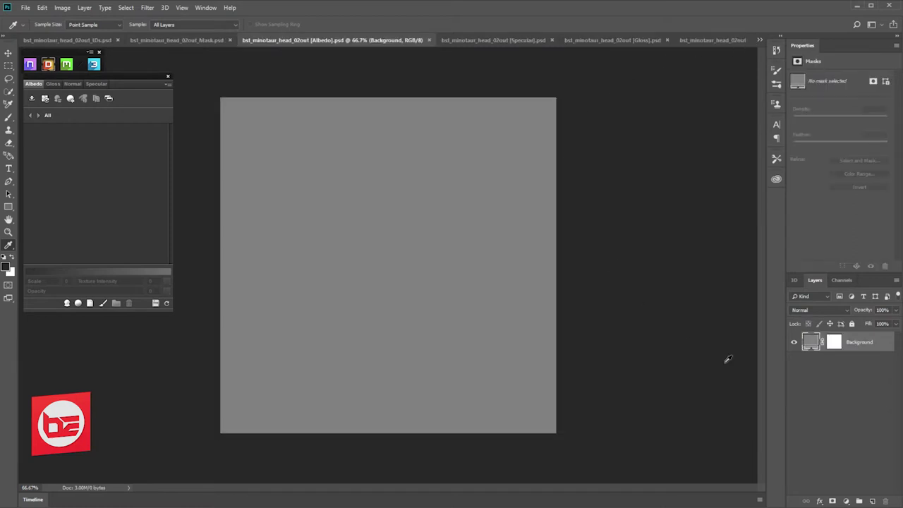
{"action": "key", "text": "ctrl+v"}
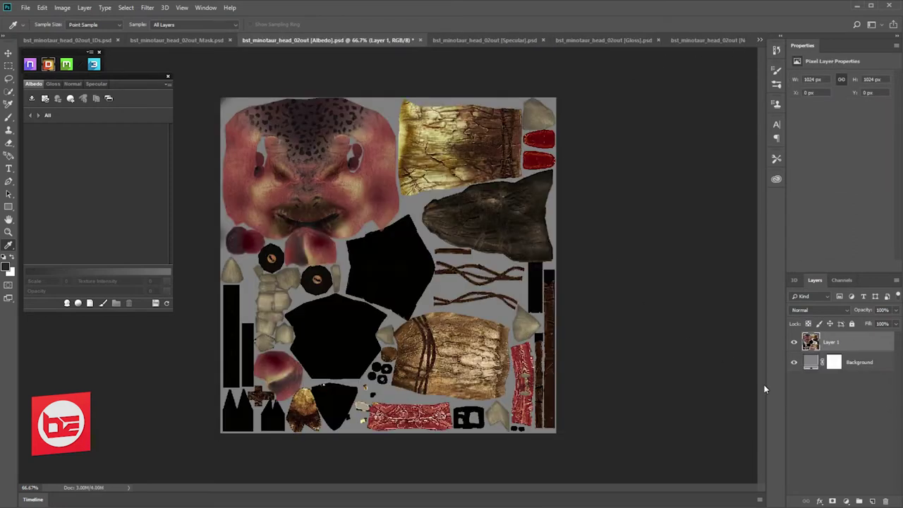
{"action": "double_click", "coordinate": [830, 342]}
{"action": "type", "text": "Diffuse"}
{"action": "key", "text": "Return"}
{"action": "left_click", "coordinate": [44, 116]}
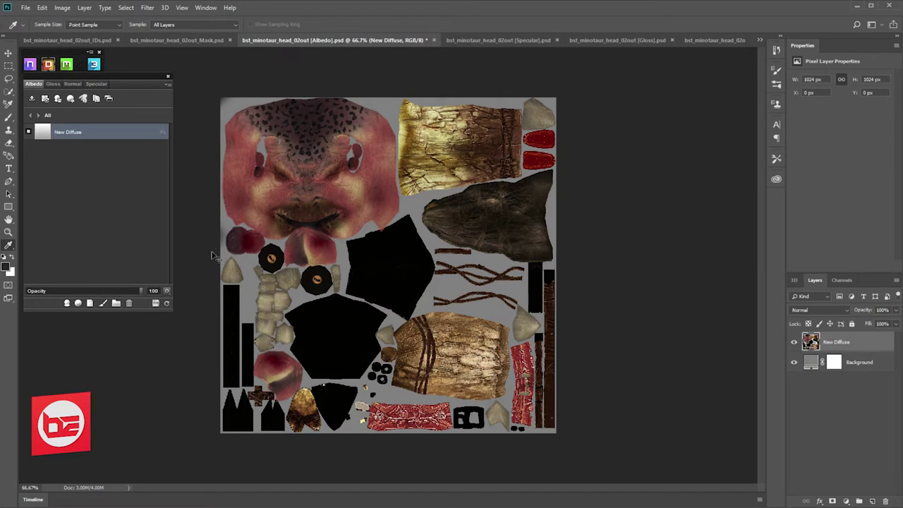
{"action": "key", "text": "ctrl+o"}
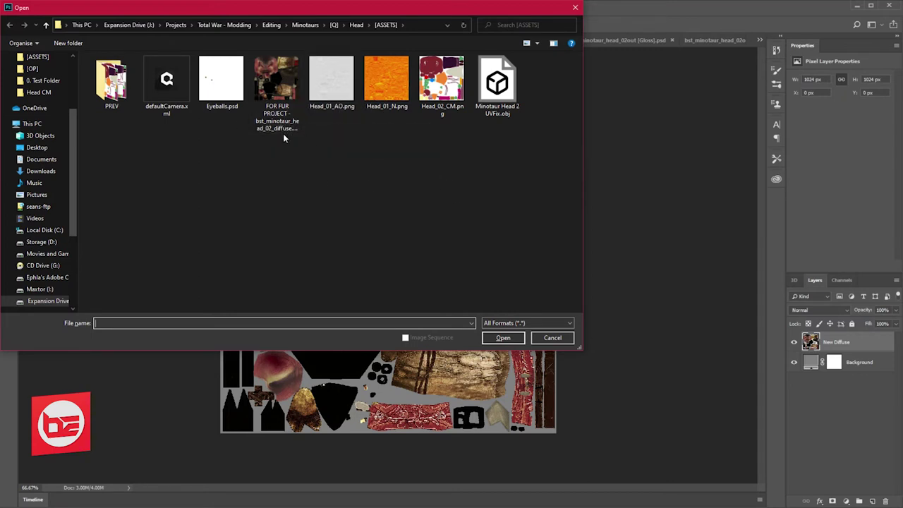
- Navigate the Open dialog to the Minotaurs [MUD] Saves [OP] folder
{"action": "left_click", "coordinate": [235, 26]}
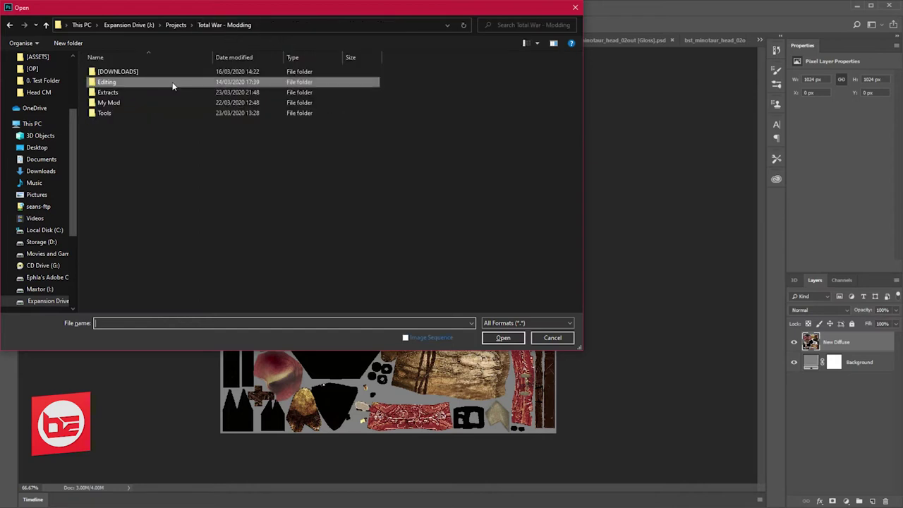
{"action": "double_click", "coordinate": [105, 82]}
{"action": "double_click", "coordinate": [105, 72]}
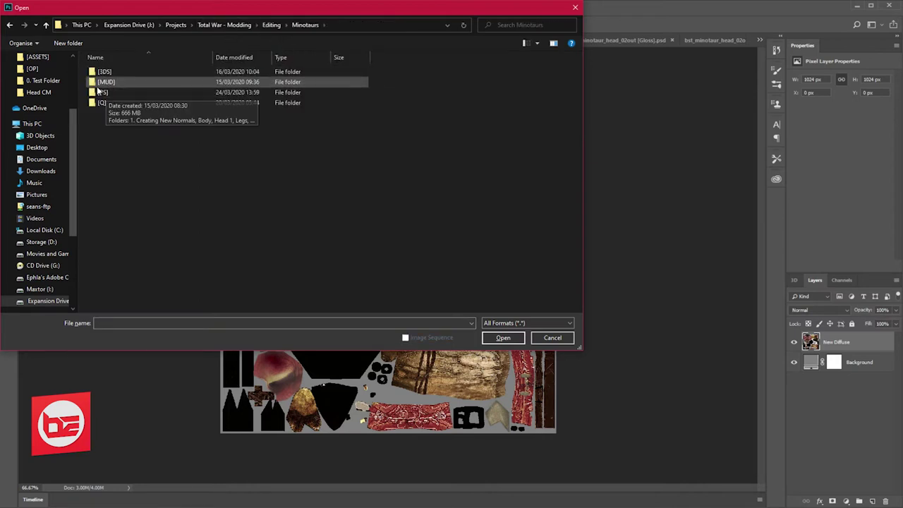
{"action": "left_click", "coordinate": [98, 83]}
{"action": "left_click", "coordinate": [101, 92]}
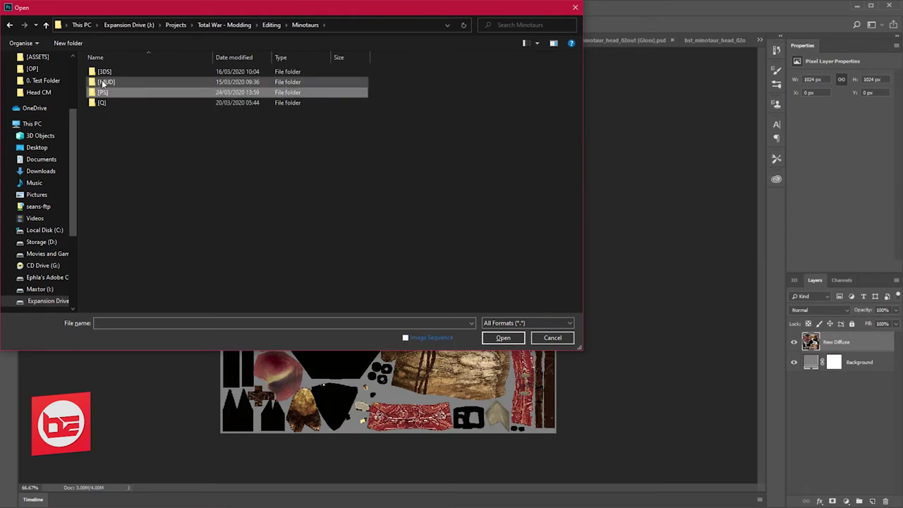
{"action": "double_click", "coordinate": [103, 82]}
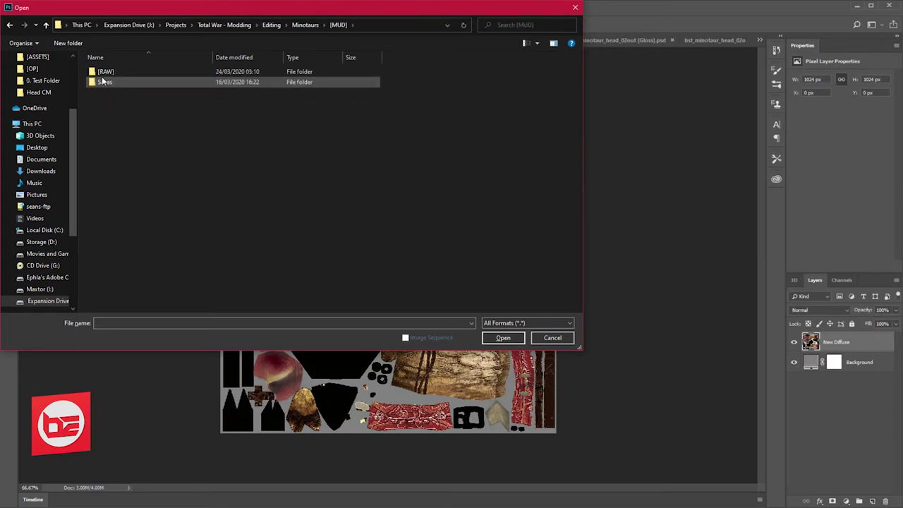
{"action": "double_click", "coordinate": [102, 82]}
{"action": "double_click", "coordinate": [104, 72]}
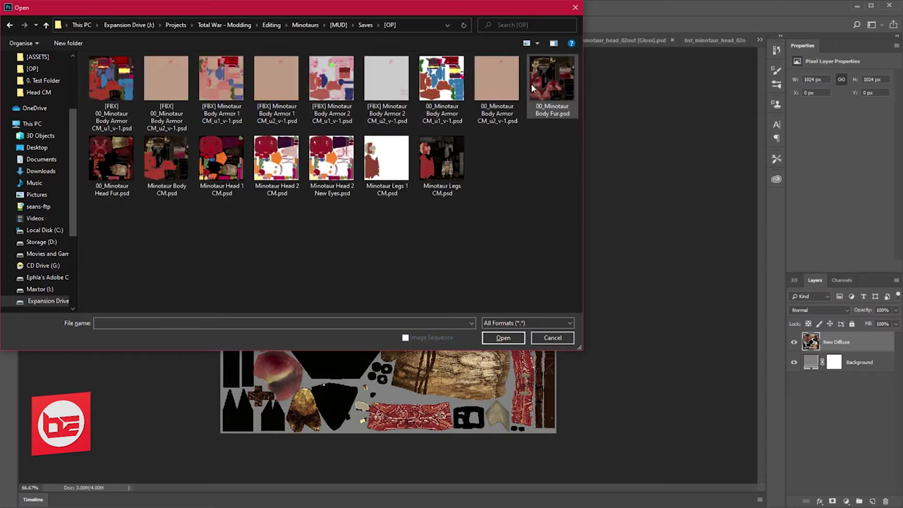
- Copy the file 00_Minotaur Head Fur.psd from that folder
{"action": "left_click", "coordinate": [122, 168]}
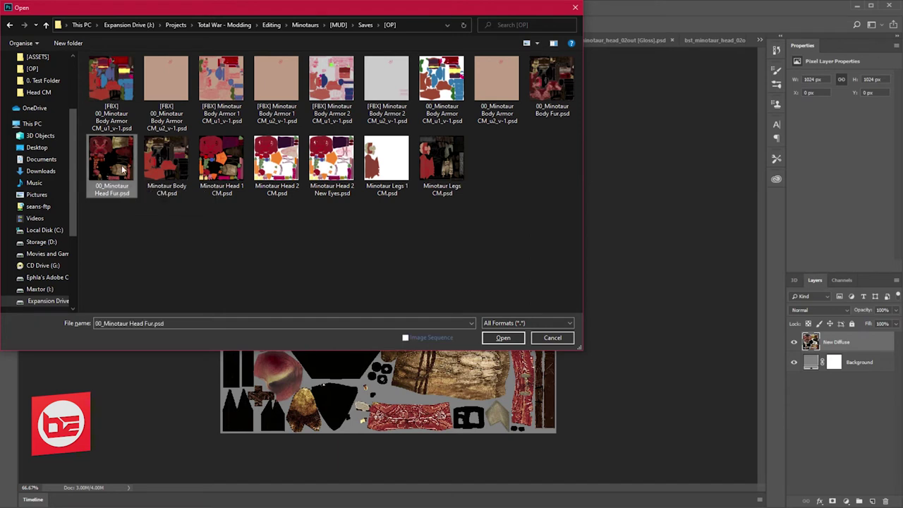
{"action": "right_click", "coordinate": [122, 168]}
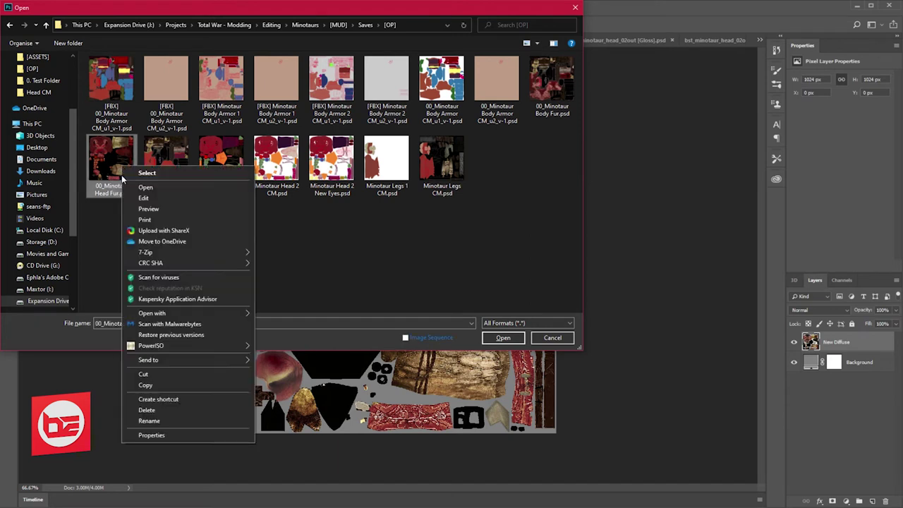
{"action": "left_click", "coordinate": [144, 387]}
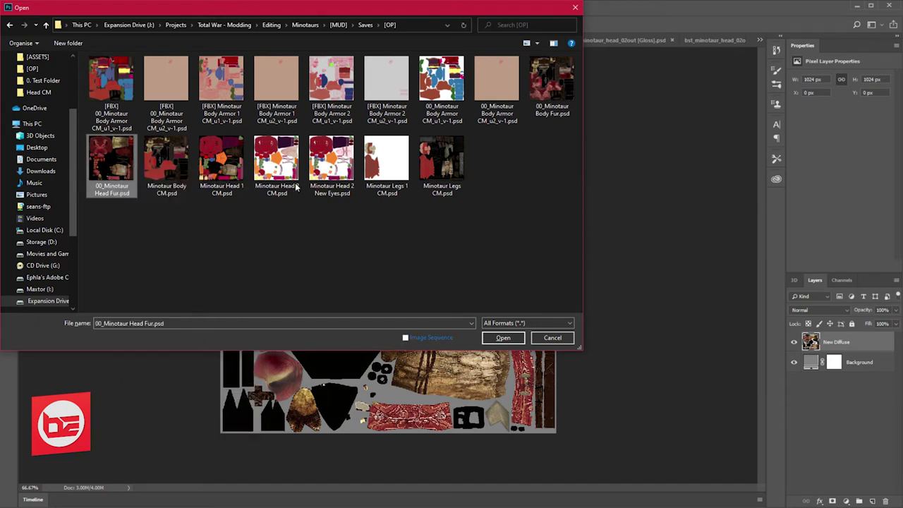
{"action": "left_click", "coordinate": [577, 12]}
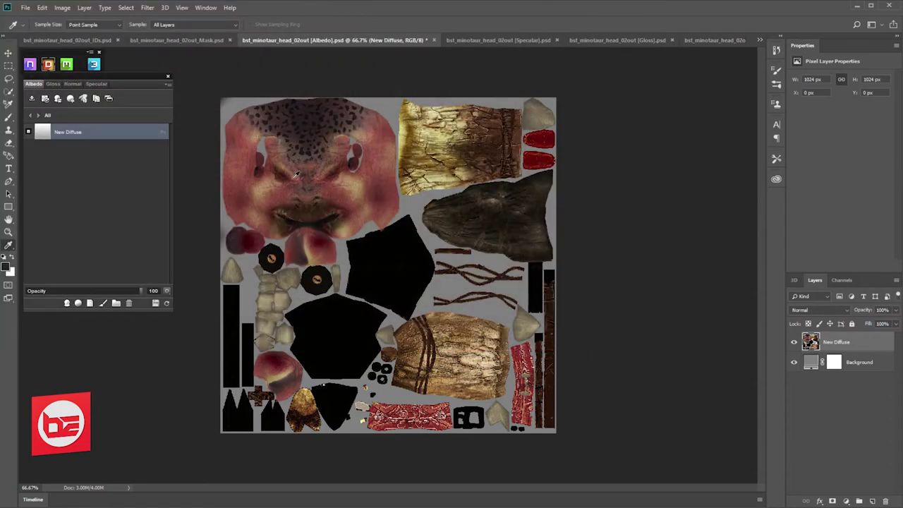
- Paste the Head Fur PSD into the Head [ASSETS] folder and open it
{"action": "key", "text": "ctrl+i"}
{"action": "key", "text": "ctrl+i"}
{"action": "key", "text": "ctrl+o"}
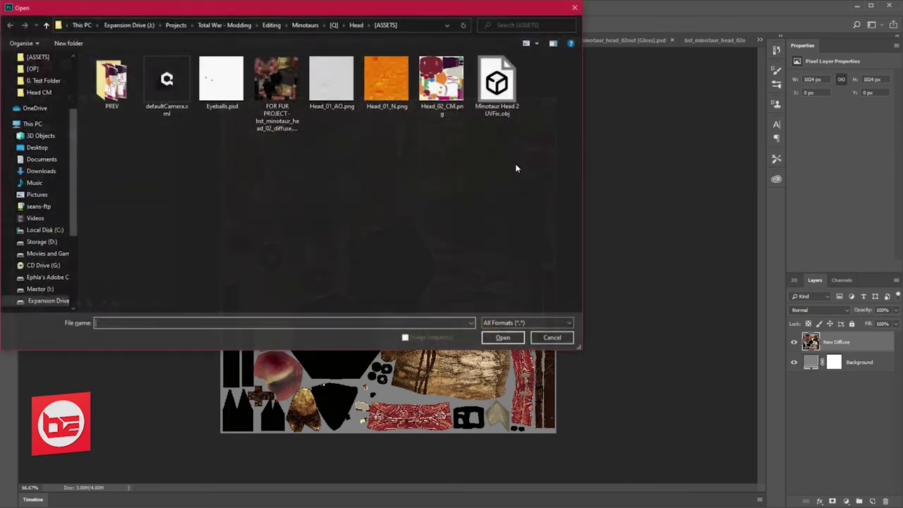
{"action": "right_click", "coordinate": [349, 190]}
{"action": "left_click", "coordinate": [372, 243]}
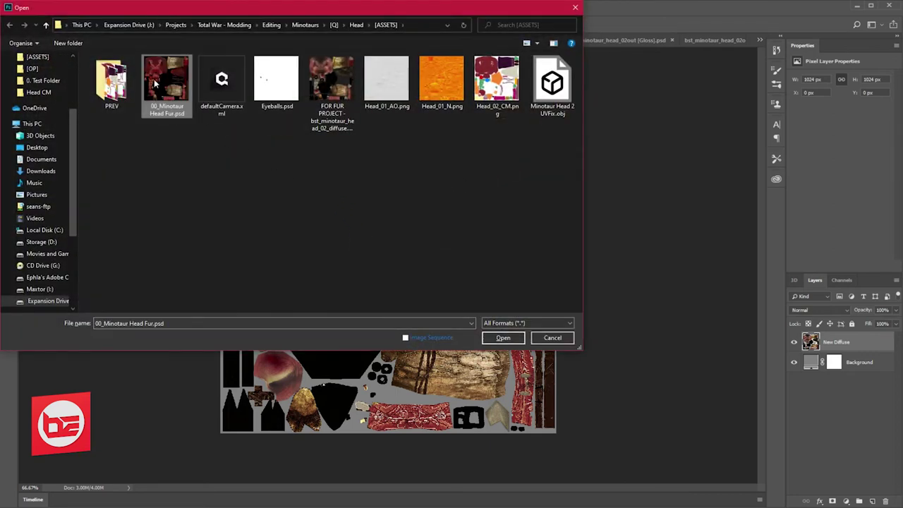
{"action": "double_click", "coordinate": [155, 83]}
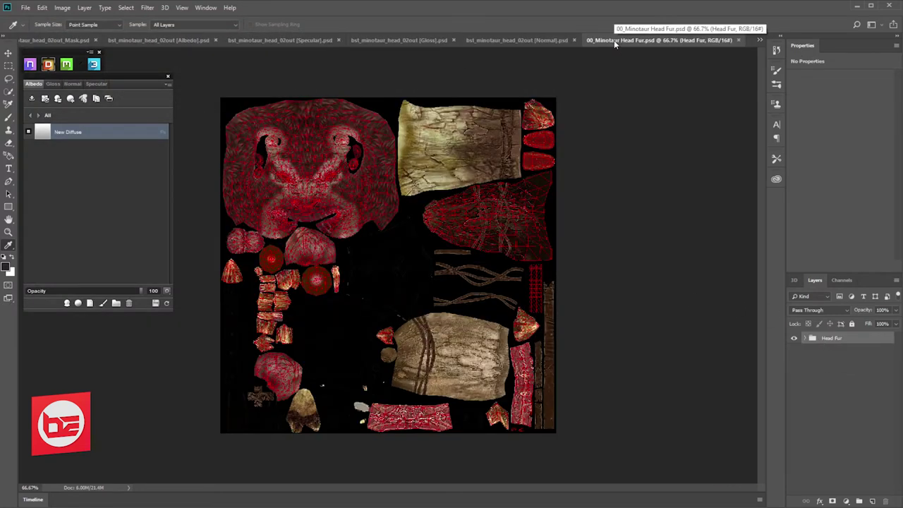
- Drag the Head Fur group into the Albedo document, accepting the bit-depth warning
{"action": "mouse_move", "coordinate": [614, 40]}
{"action": "left_mouse_down"}
{"action": "mouse_move", "coordinate": [640, 119]}
{"action": "mouse_move", "coordinate": [620, 42]}
{"action": "left_mouse_up"}
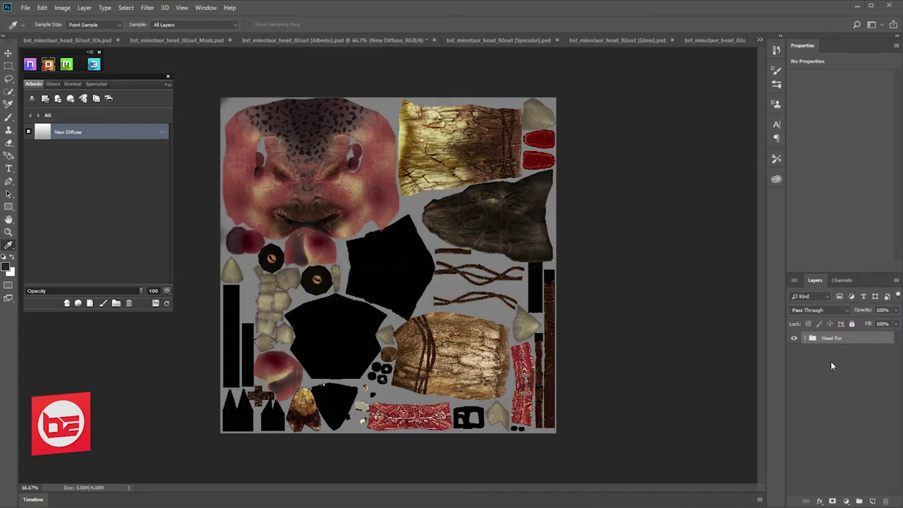
{"action": "left_click_drag", "start_coordinate": [830, 339], "coordinate": [416, 236]}
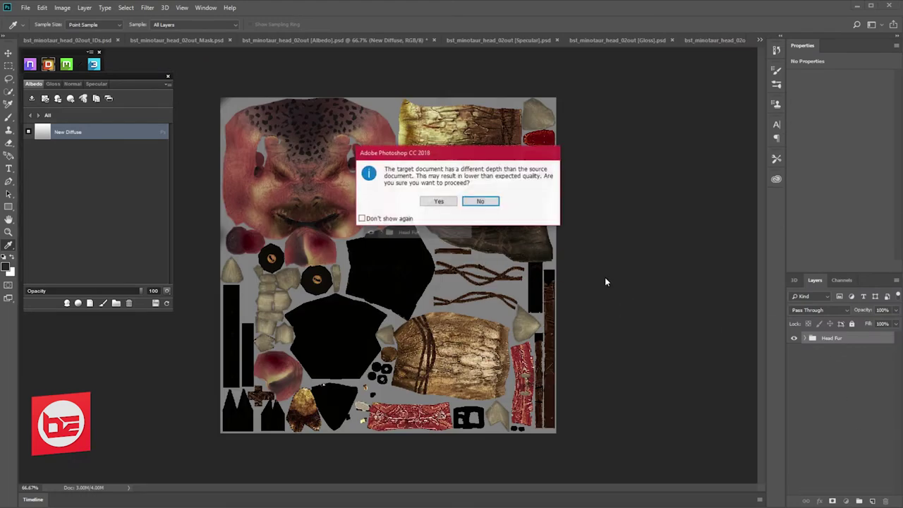
{"action": "left_click", "coordinate": [437, 201]}
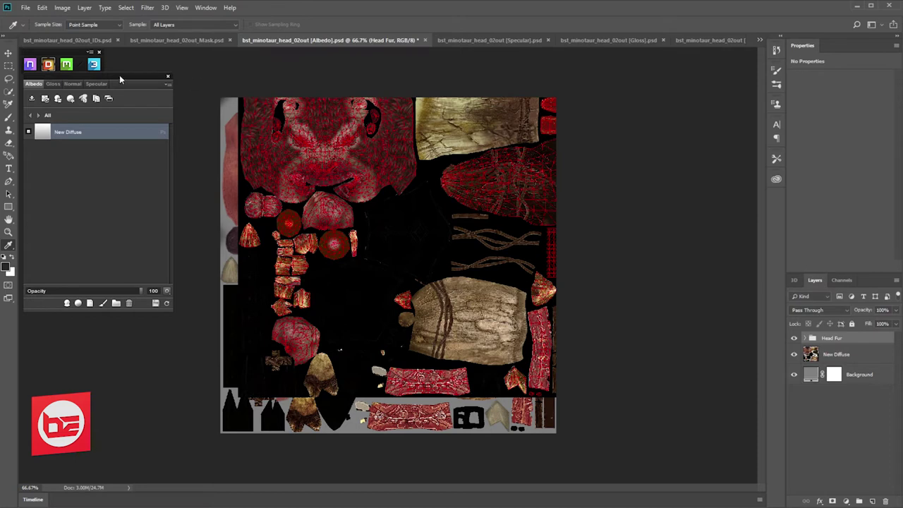
{"action": "left_click", "coordinate": [9, 55]}
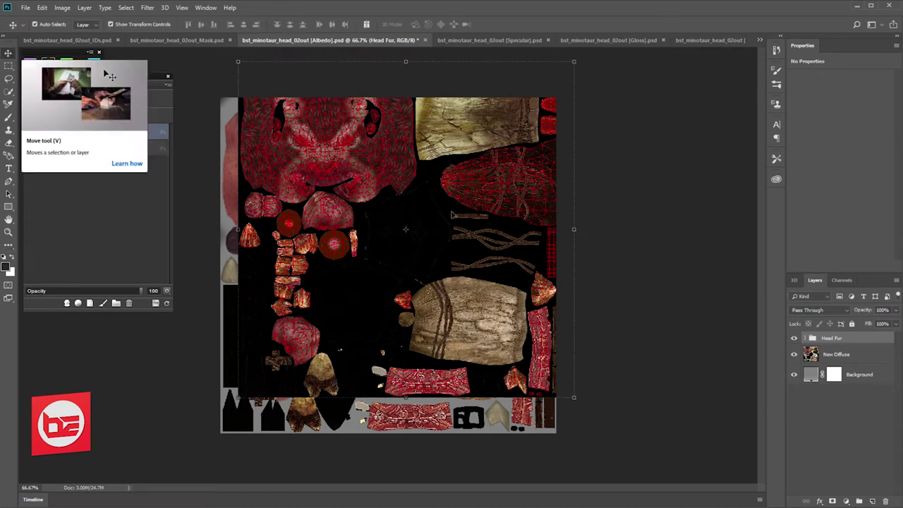
- Delete the Mudbox Base Mesh layer and merge the two Fur layers into one
{"action": "left_click", "coordinate": [807, 339]}
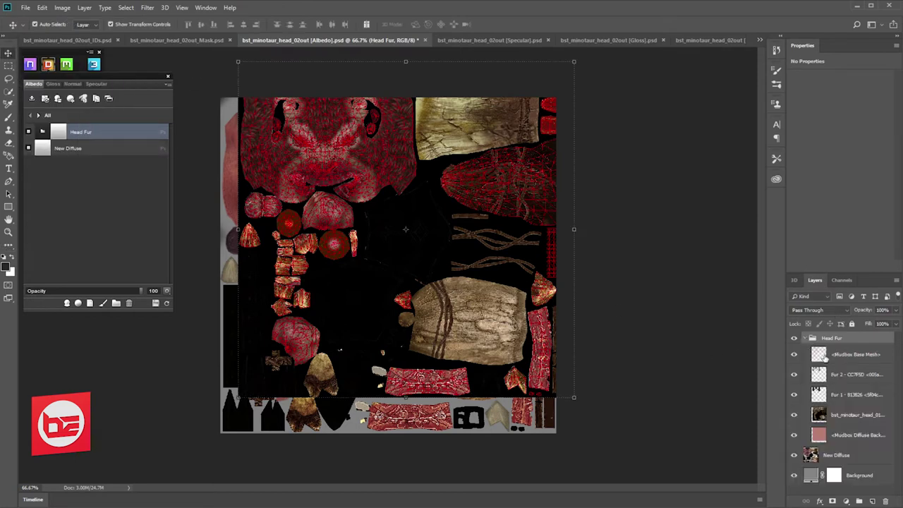
{"action": "left_click", "coordinate": [833, 359]}
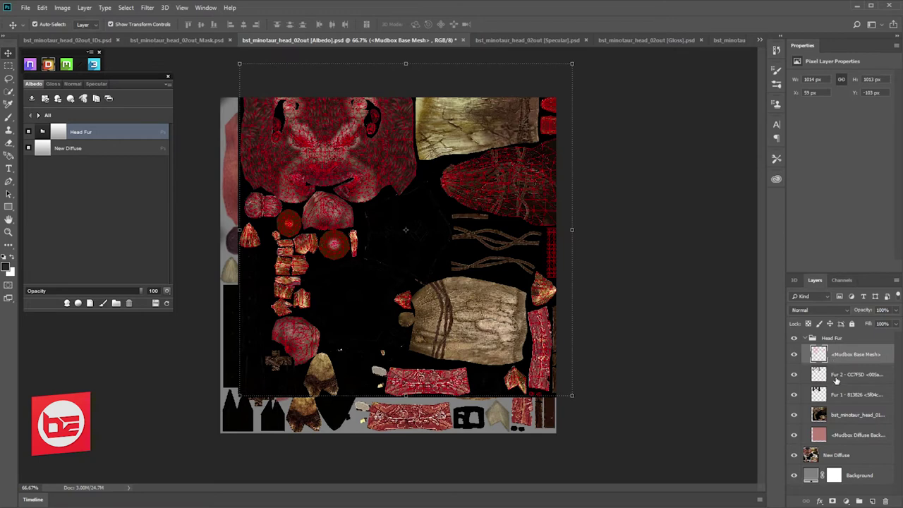
{"action": "key", "text": "Delete"}
{"action": "left_click", "coordinate": [847, 367], "text": "shift"}
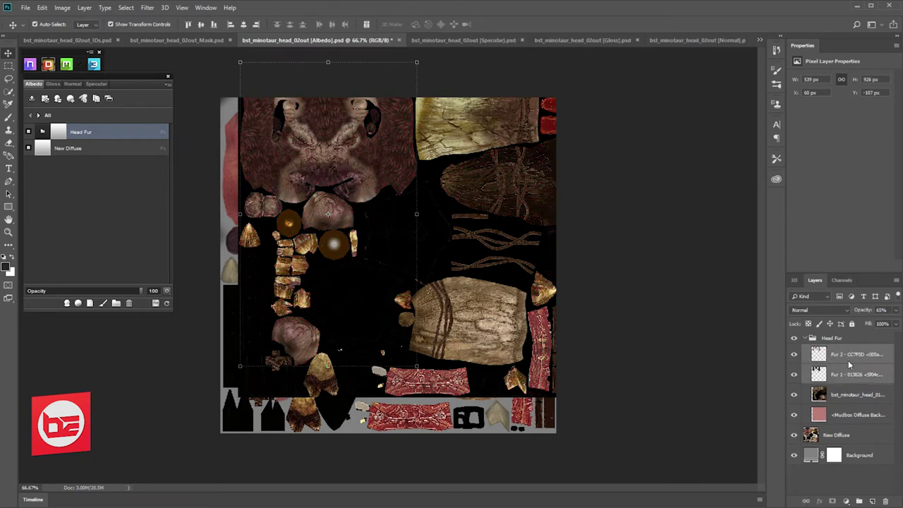
{"action": "right_click", "coordinate": [848, 364]}
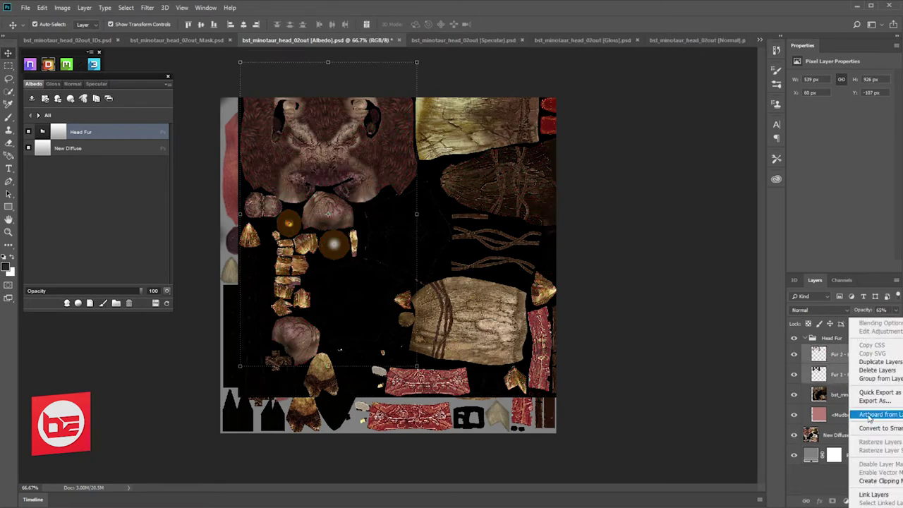
{"action": "left_click", "coordinate": [874, 502]}
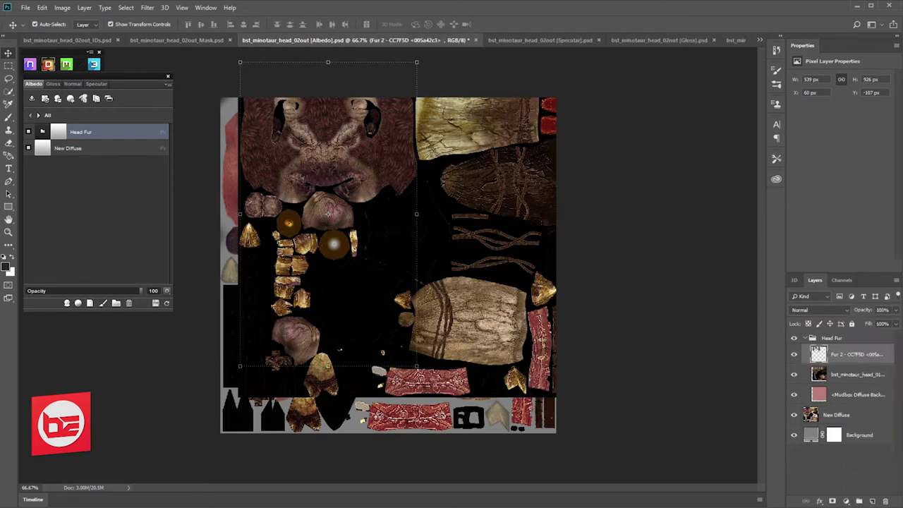
- Delete the head texture layer, align the fur to the canvas, and hide the pink background
{"action": "left_click", "coordinate": [836, 374]}
{"action": "key", "text": "Delete"}
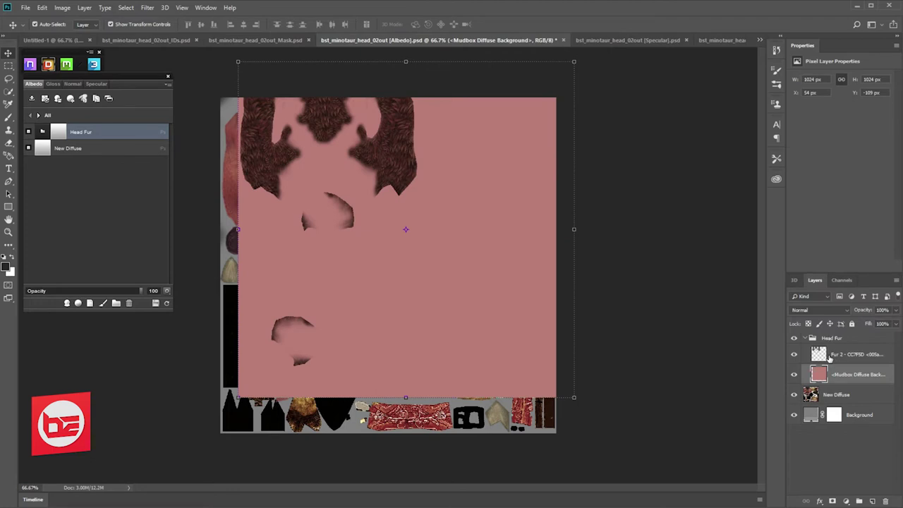
{"action": "left_click", "coordinate": [832, 355]}
{"action": "left_click", "coordinate": [846, 373], "text": "shift"}
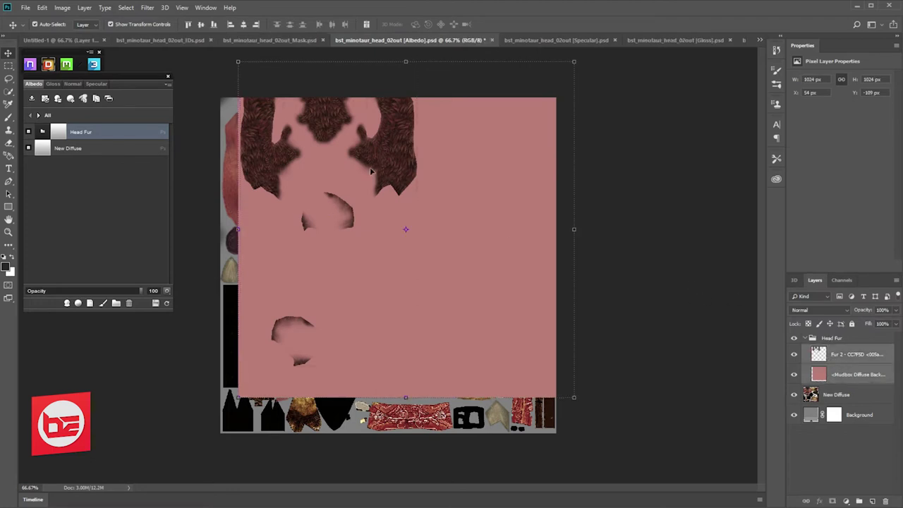
{"action": "left_click_drag", "start_coordinate": [432, 186], "coordinate": [416, 223]}
{"action": "left_click", "coordinate": [794, 374]}
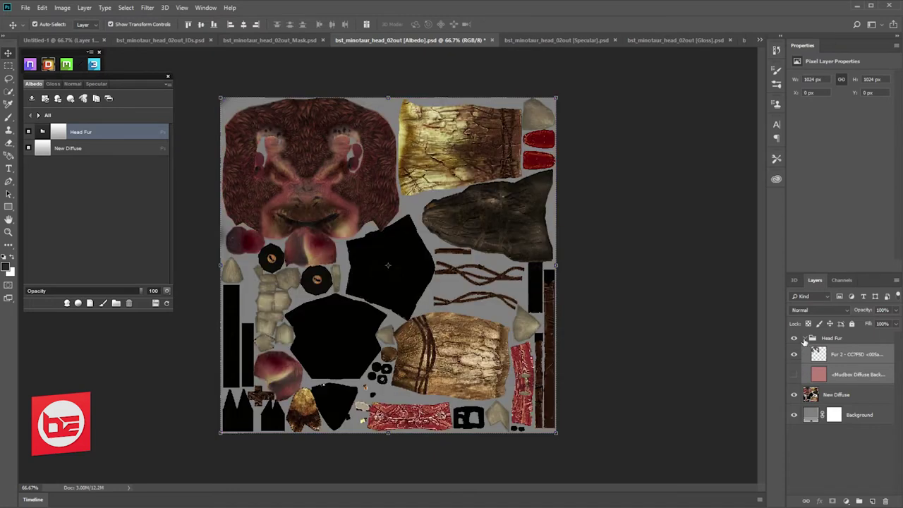
{"action": "left_click", "coordinate": [805, 338]}
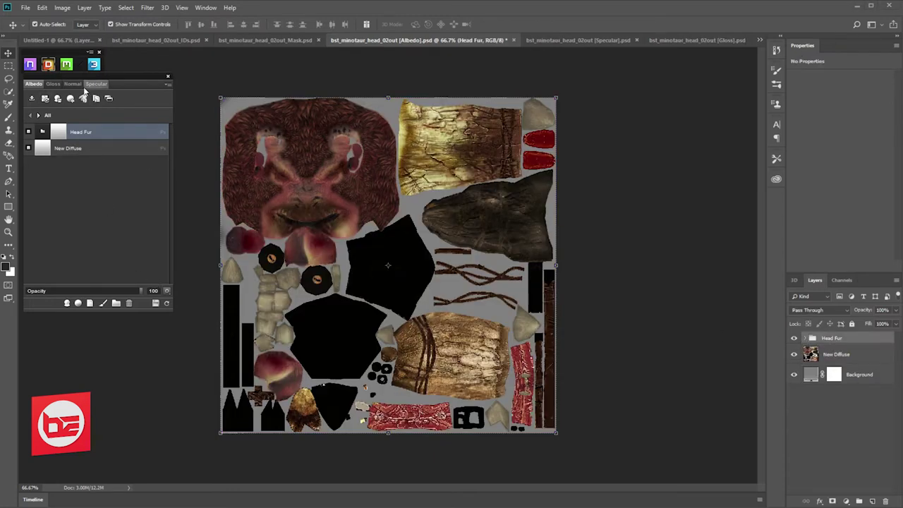
- Refresh the DDO 3D preview to view the minotaur head with the new fur
{"action": "left_click", "coordinate": [90, 69]}
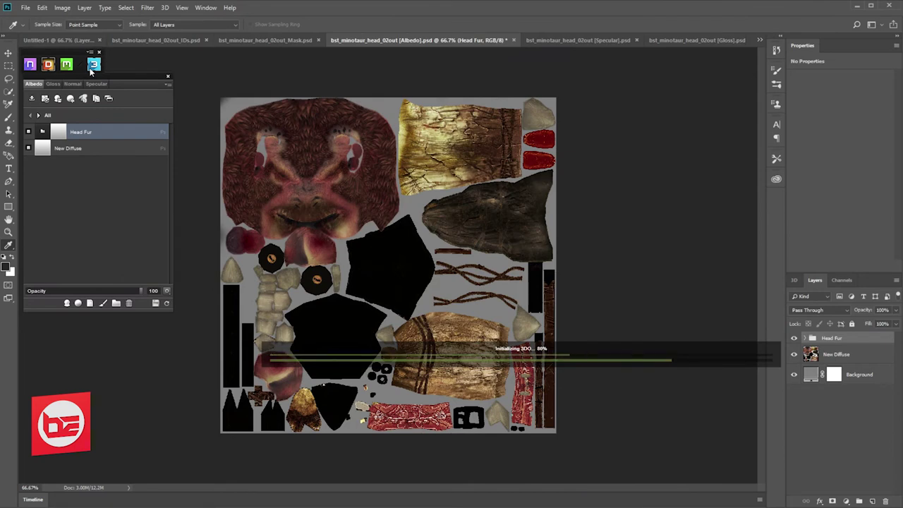
{"action": "left_click", "coordinate": [156, 304]}
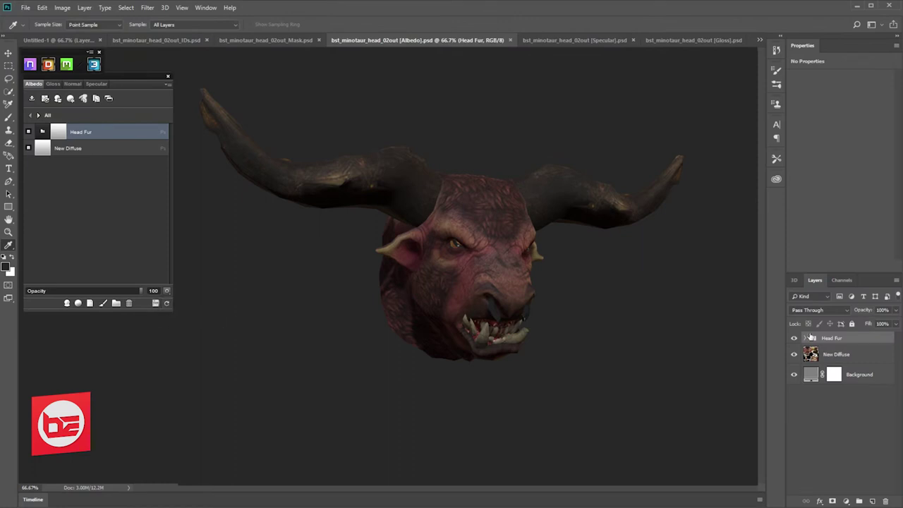
{"action": "left_click", "coordinate": [806, 339]}
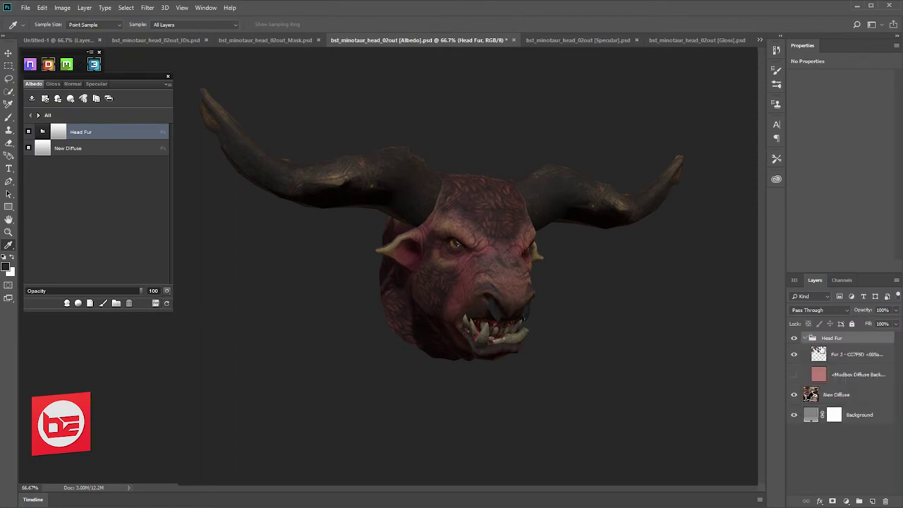
- Rename the Fur 2 layer to 'Fur'
{"action": "left_click", "coordinate": [852, 356]}
{"action": "double_click", "coordinate": [848, 356]}
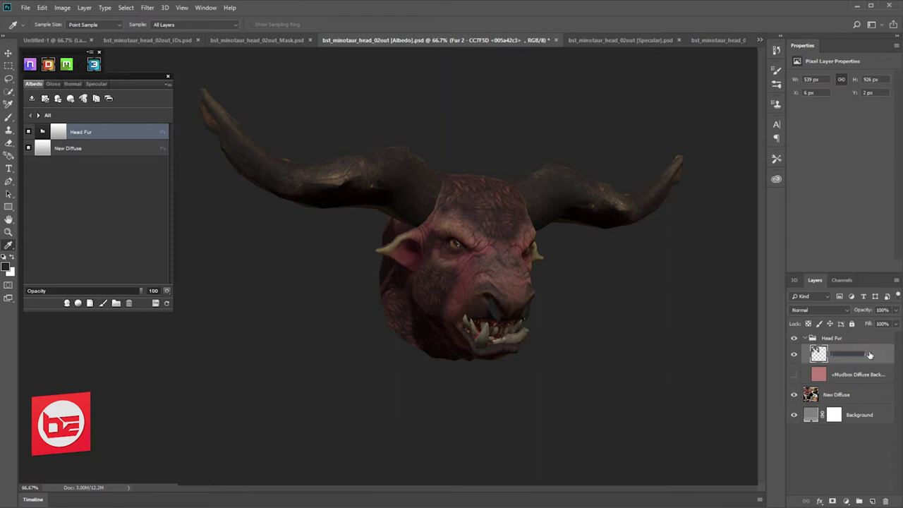
{"action": "key", "text": "BackSpace"}
{"action": "key", "text": "Return"}
{"action": "double_click", "coordinate": [844, 356]}
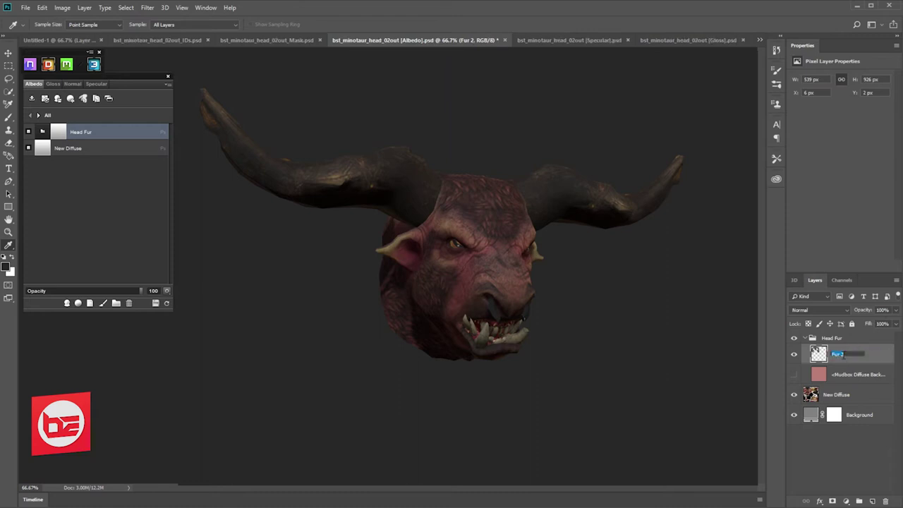
{"action": "type", "text": "Fur"}
{"action": "key", "text": "Return"}
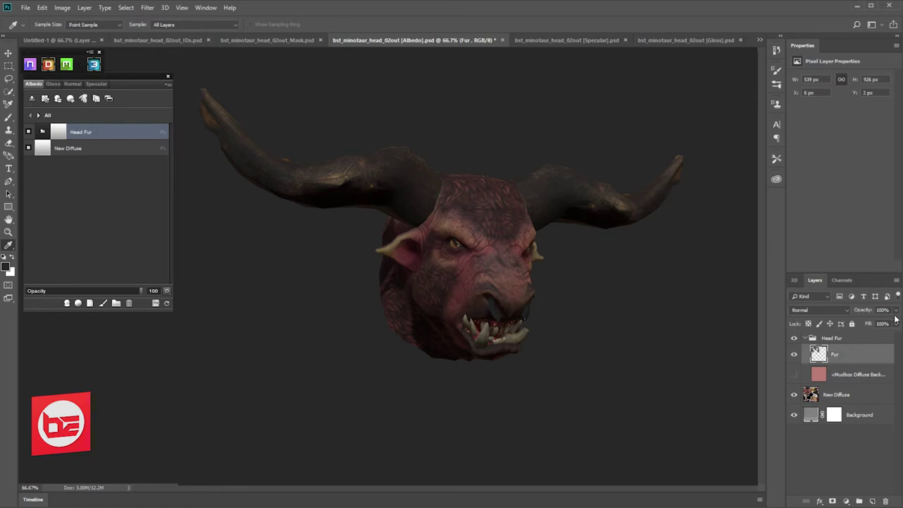
- Lower the Fur layer's opacity to 84% and collapse the Head Fur group
{"action": "left_click", "coordinate": [894, 317]}
{"action": "left_click_drag", "start_coordinate": [887, 324], "coordinate": [887, 325]}
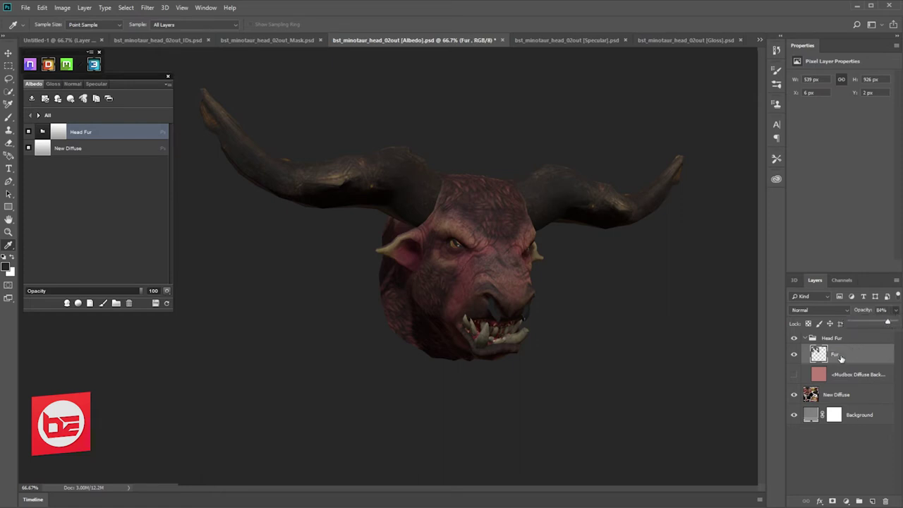
{"action": "left_click", "coordinate": [806, 338]}
{"action": "left_click", "coordinate": [806, 339]}
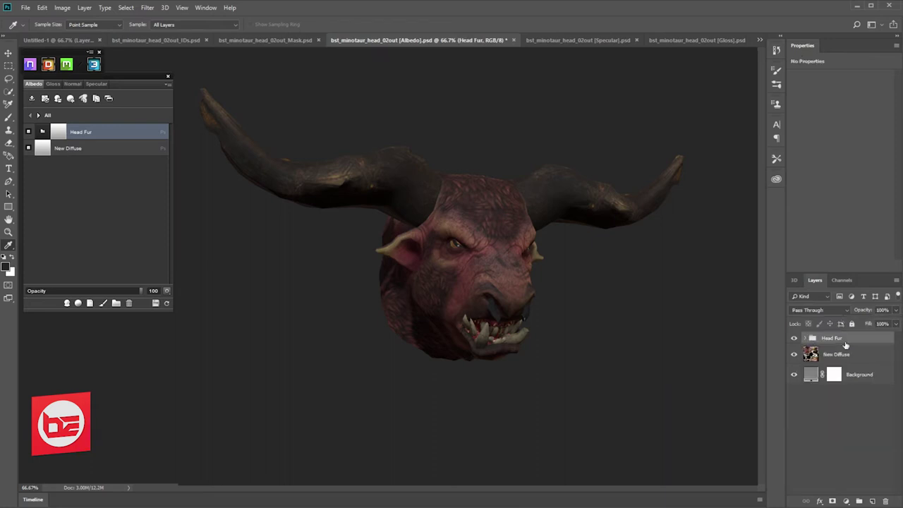
{"action": "left_click", "coordinate": [486, 310]}
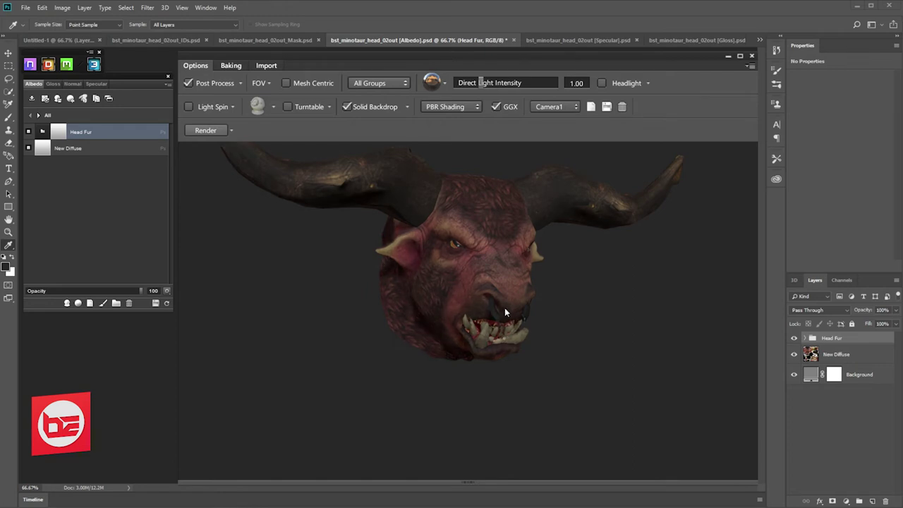
- Hide the 3D viewer toolbar and list all open documents, including Normal
{"action": "key", "text": "Tab"}
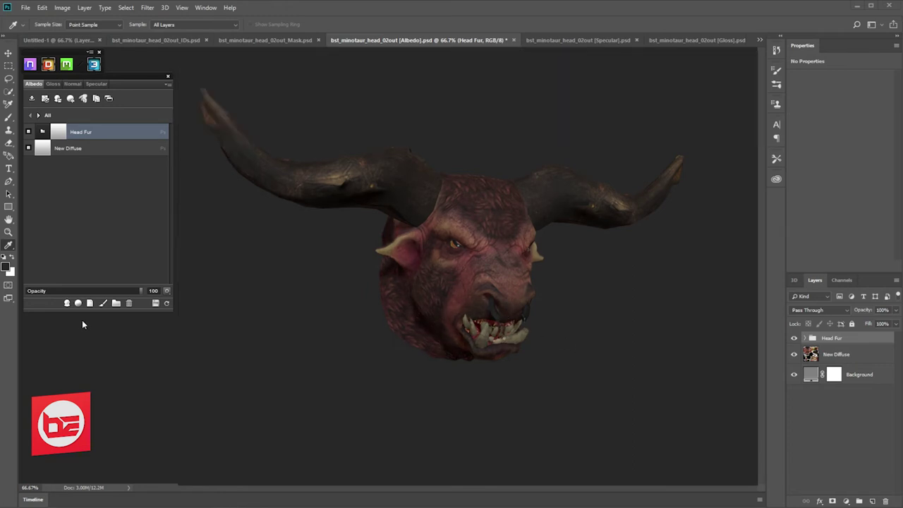
{"action": "left_click", "coordinate": [759, 40]}
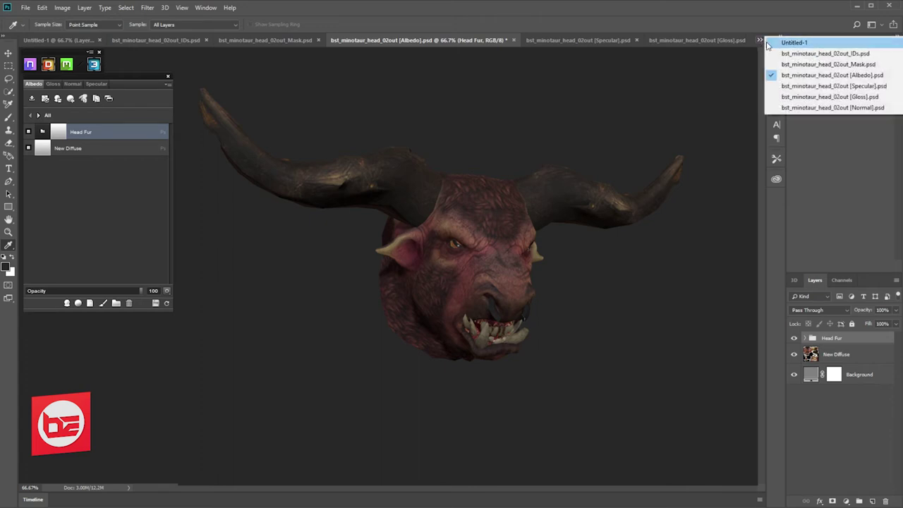
- Copy the Head Fur group from Albedo into the Normal document, above Normal Scaler
{"action": "left_click", "coordinate": [857, 108]}
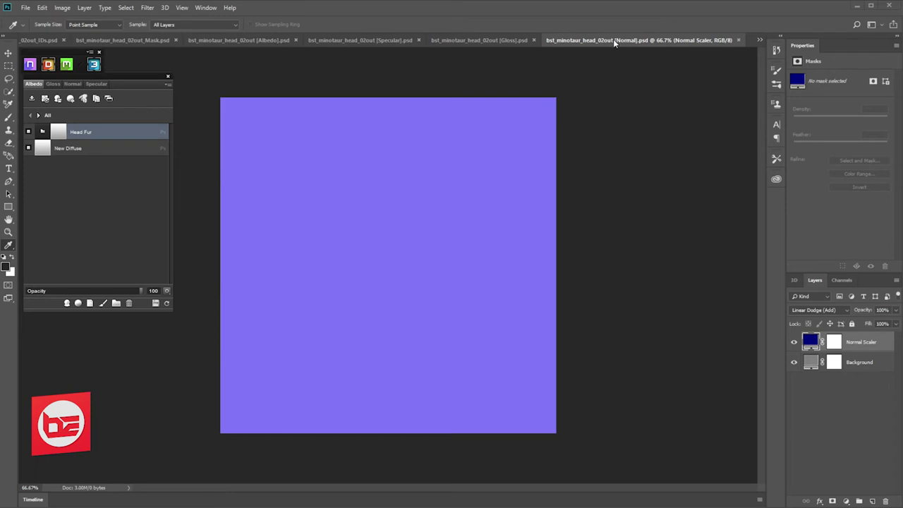
{"action": "key", "text": "ctrl+w"}
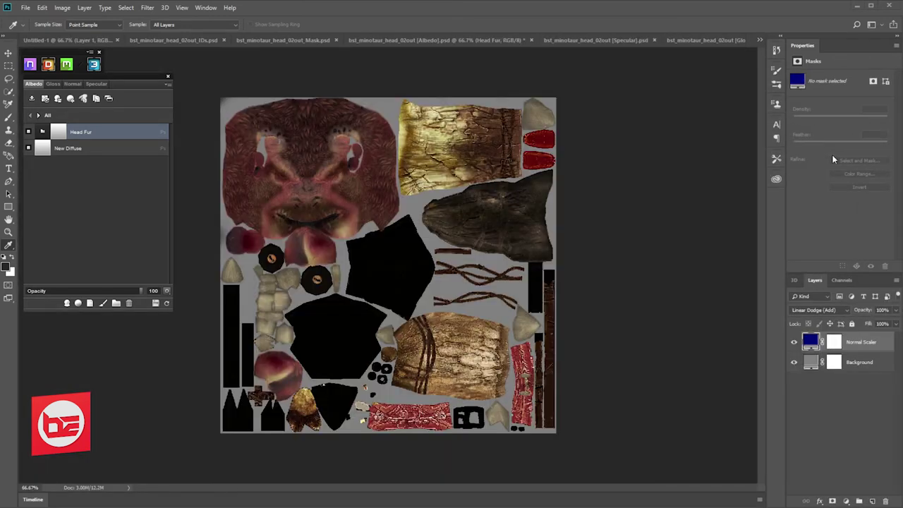
{"action": "left_click", "coordinate": [466, 44]}
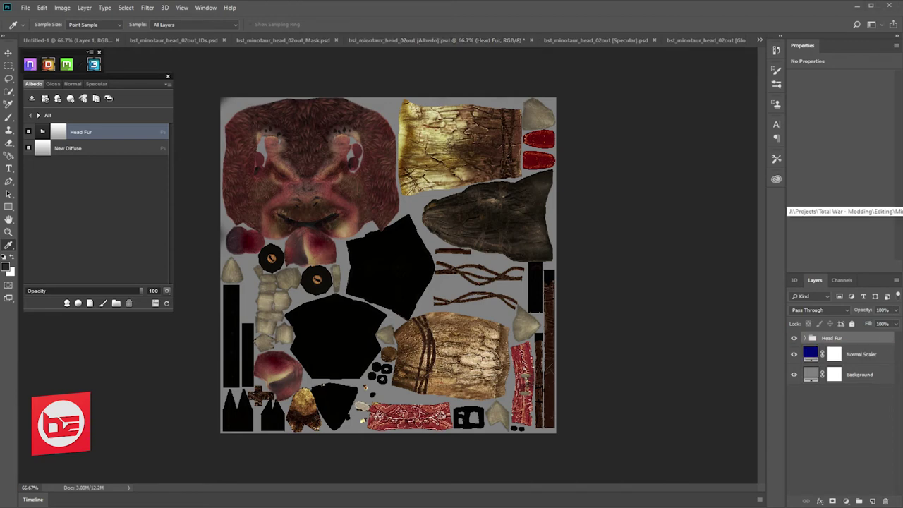
{"action": "left_click_drag", "start_coordinate": [658, 81], "coordinate": [665, 44]}
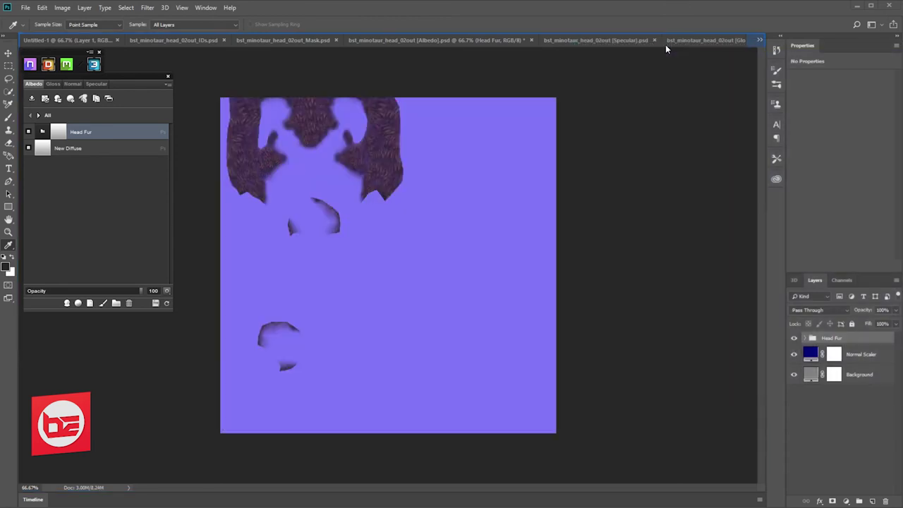
- Snap the Fur and Mudbox background layers to the canvas at 0 px, 0 px, then hide the pink background
{"action": "left_click", "coordinate": [804, 338]}
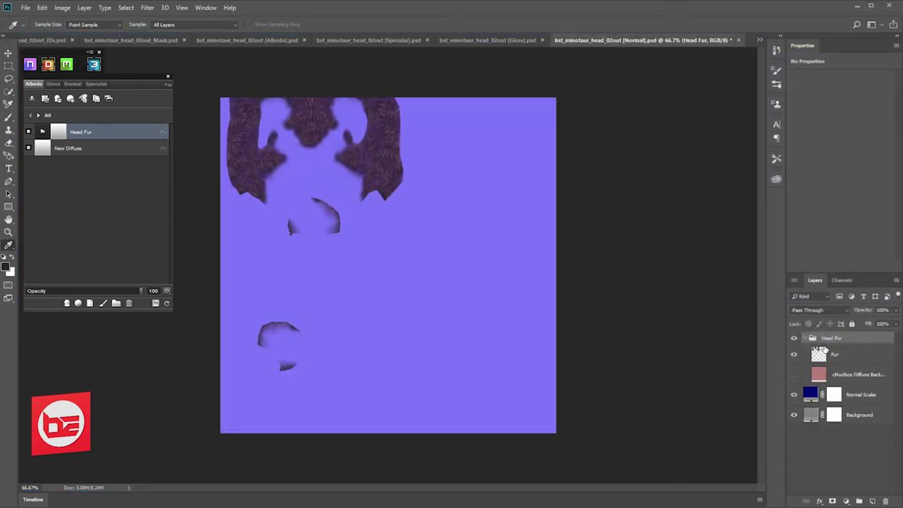
{"action": "left_click", "coordinate": [818, 353]}
{"action": "left_click", "coordinate": [793, 373]}
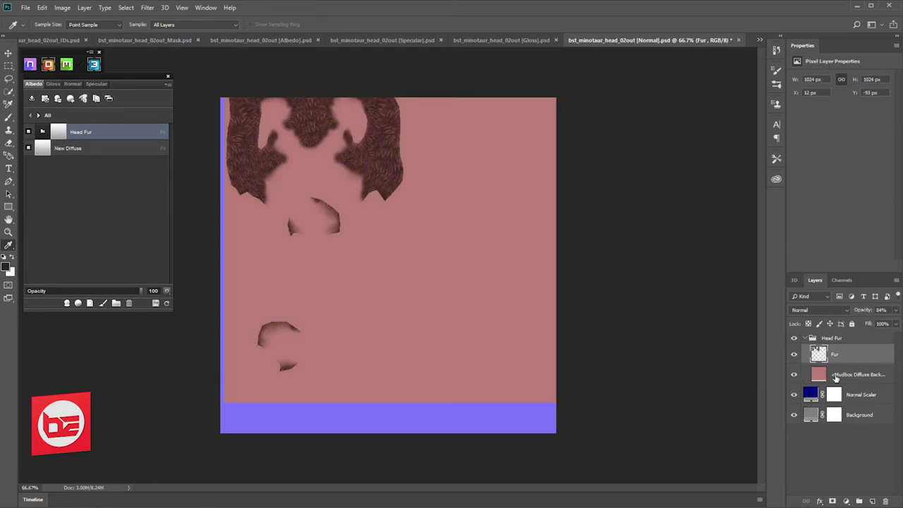
{"action": "left_click", "coordinate": [9, 59]}
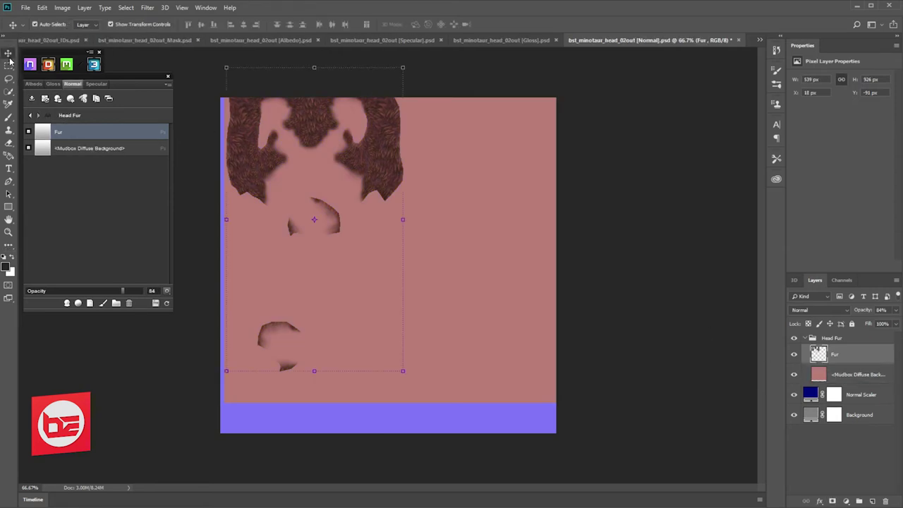
{"action": "left_click", "coordinate": [857, 378], "text": "shift"}
{"action": "left_click_drag", "start_coordinate": [448, 175], "coordinate": [446, 203]}
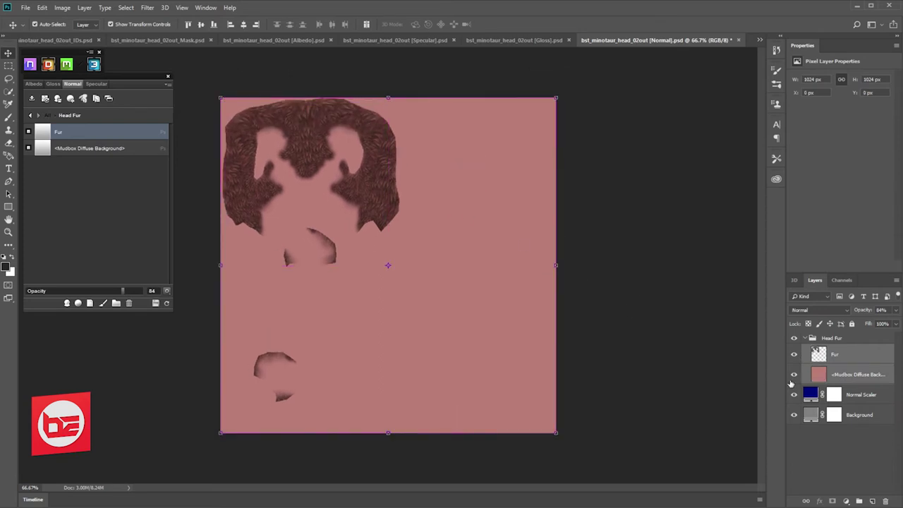
{"action": "left_click", "coordinate": [794, 375]}
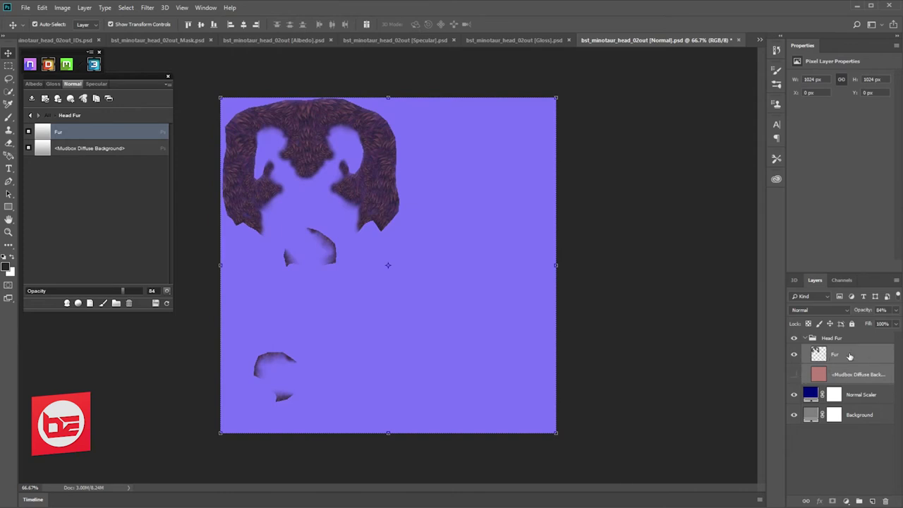
- Duplicate the Fur layer and move the copy out of the Head Fur group
{"action": "left_click", "coordinate": [832, 356]}
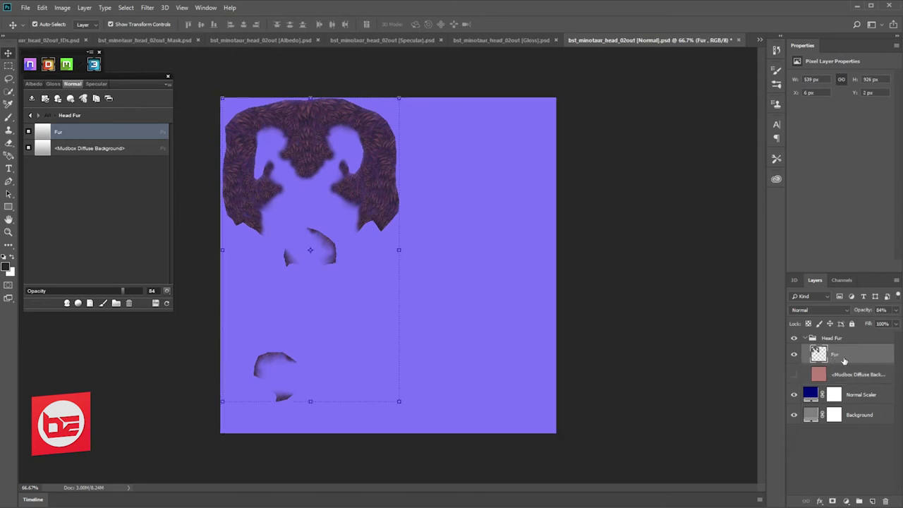
{"action": "left_click_drag", "start_coordinate": [832, 361], "coordinate": [836, 385]}
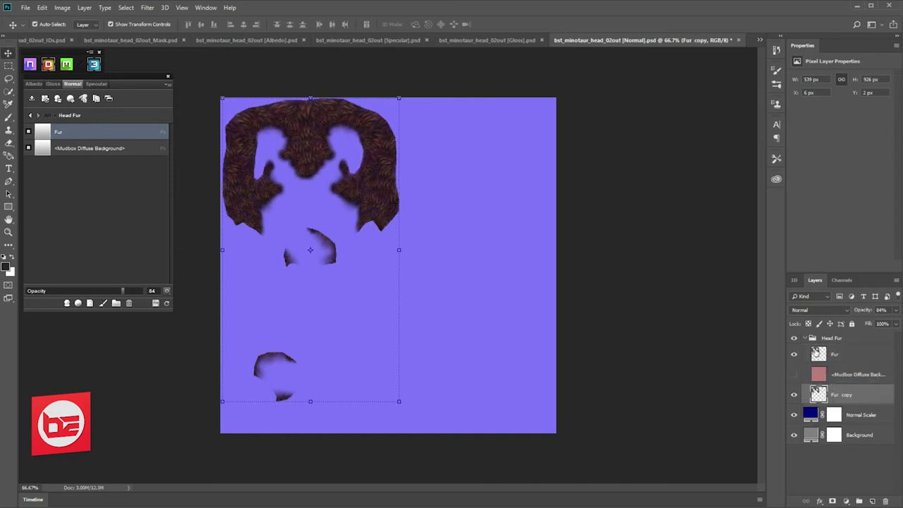
{"action": "left_click", "coordinate": [807, 339]}
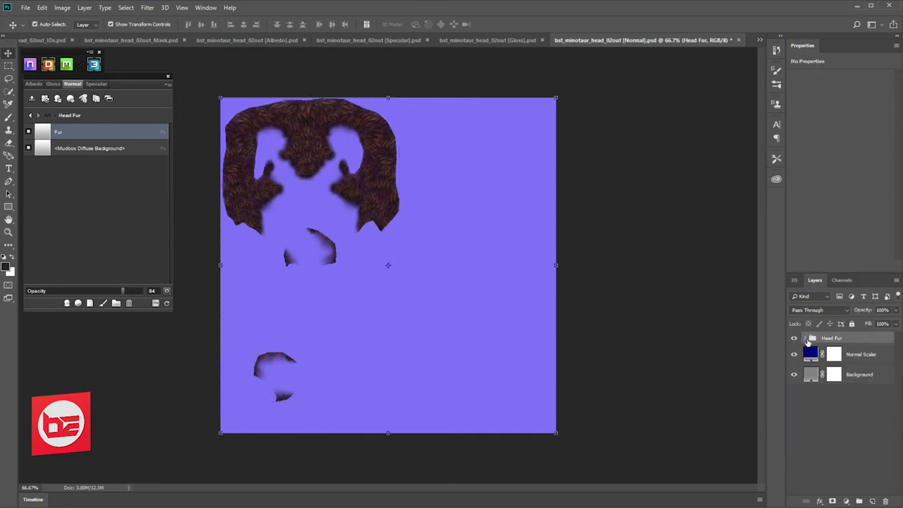
{"action": "left_click", "coordinate": [811, 339]}
{"action": "left_click_drag", "start_coordinate": [839, 395], "coordinate": [830, 334]}
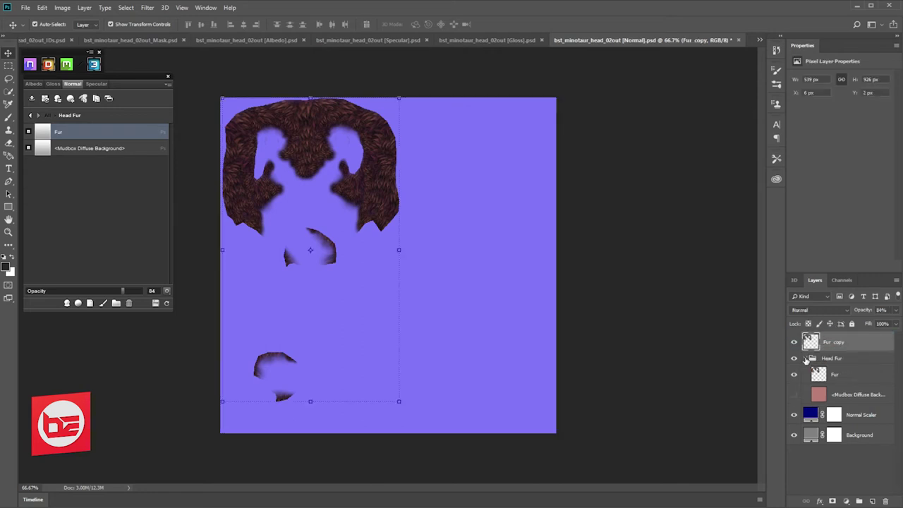
{"action": "left_click", "coordinate": [805, 359]}
- Rename the copy 'Fur Normal', place it below the Head Fur group, and select the group
{"action": "double_click", "coordinate": [837, 343]}
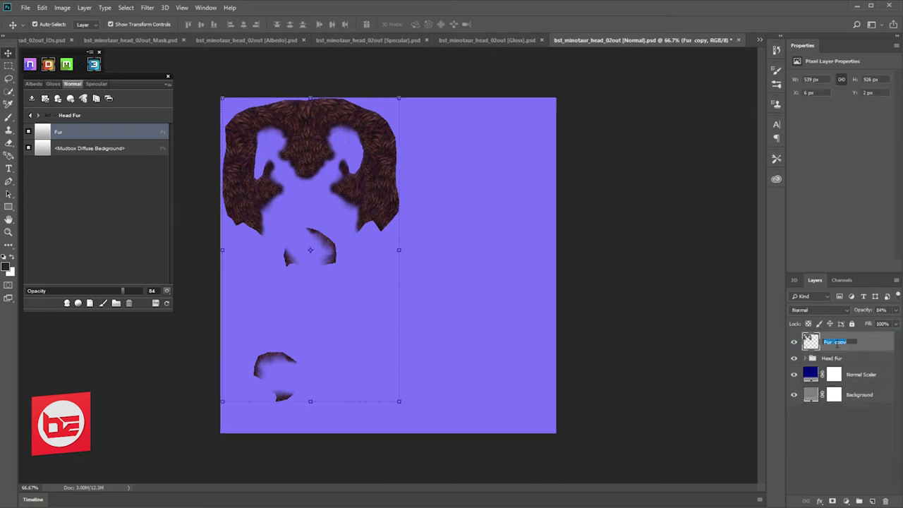
{"action": "double_click", "coordinate": [837, 343]}
{"action": "key", "text": "BackSpace"}
{"action": "type", "text": "Normal"}
{"action": "key", "text": "Return"}
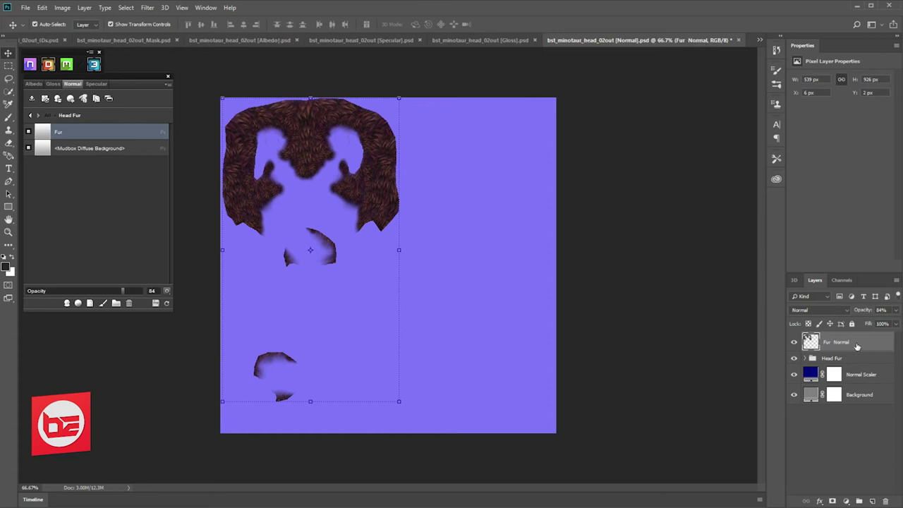
{"action": "double_click", "coordinate": [836, 343]}
{"action": "left_click", "coordinate": [869, 368]}
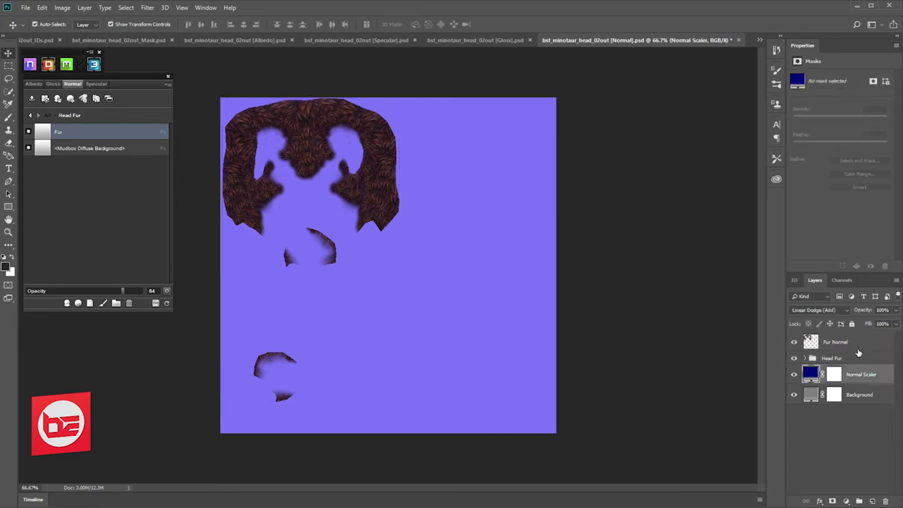
{"action": "left_click_drag", "start_coordinate": [833, 343], "coordinate": [825, 365]}
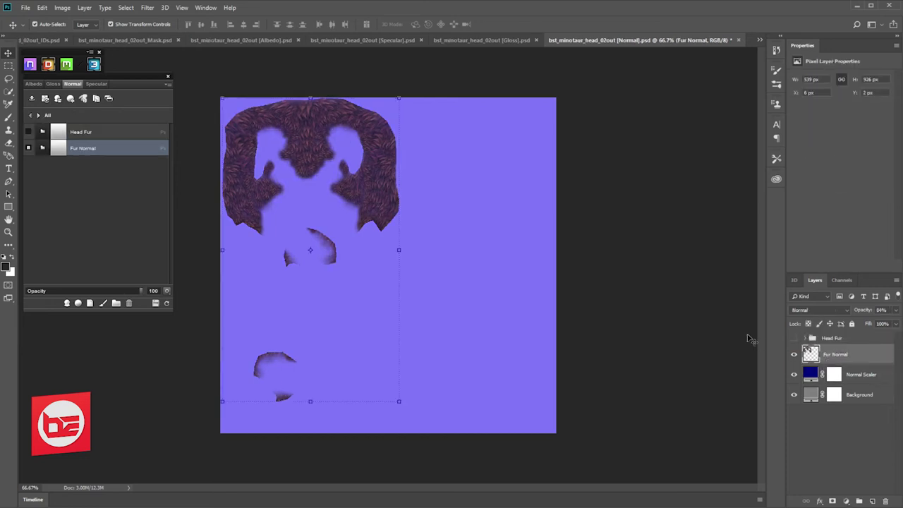
{"action": "key", "text": "alt+bracketright"}
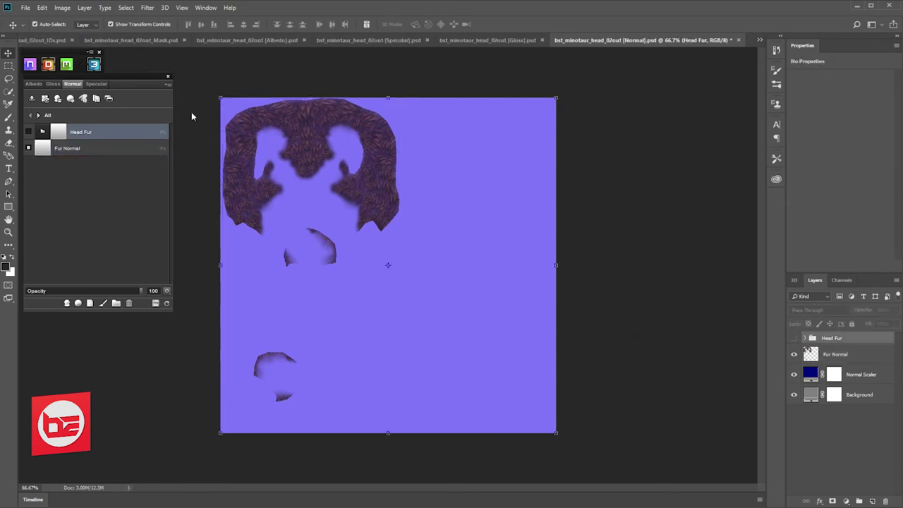
- Convert Fur Normal into an NDO normal group with Size 10 and Contrast 100
{"action": "left_click", "coordinate": [837, 357]}
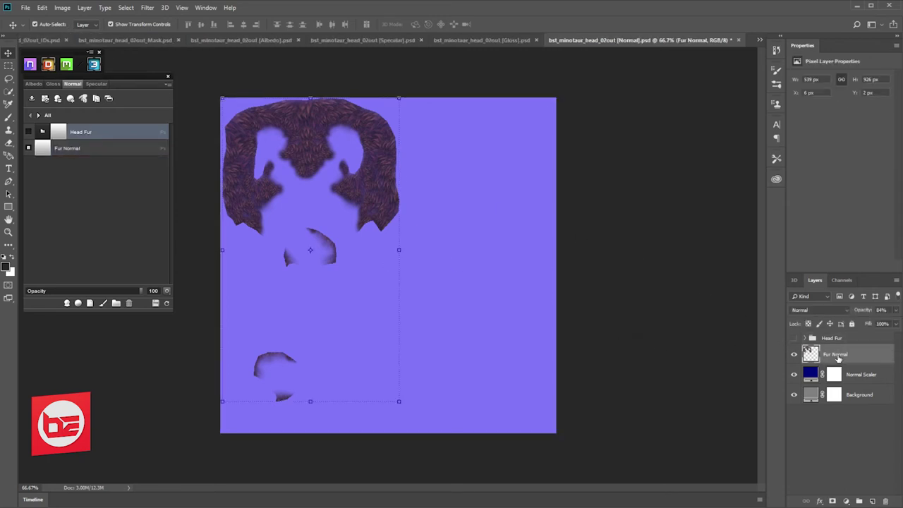
{"action": "left_click", "coordinate": [31, 65]}
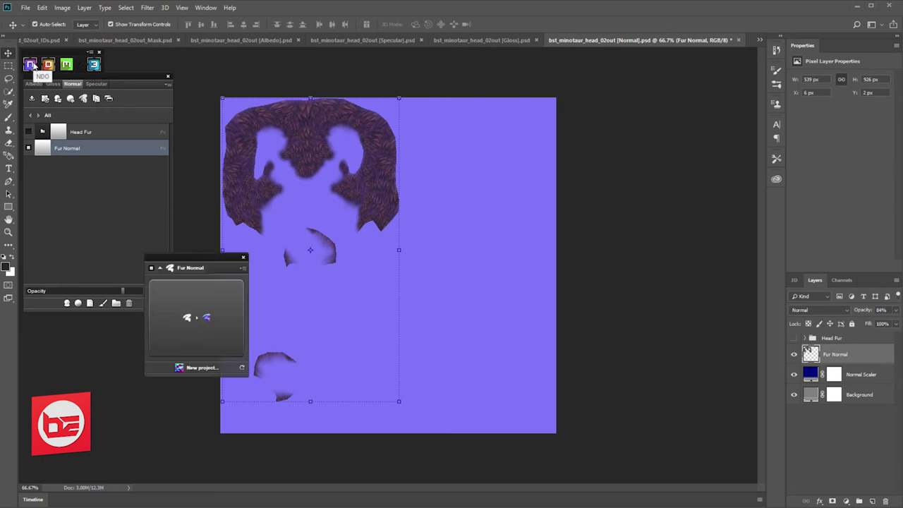
{"action": "left_click", "coordinate": [214, 320]}
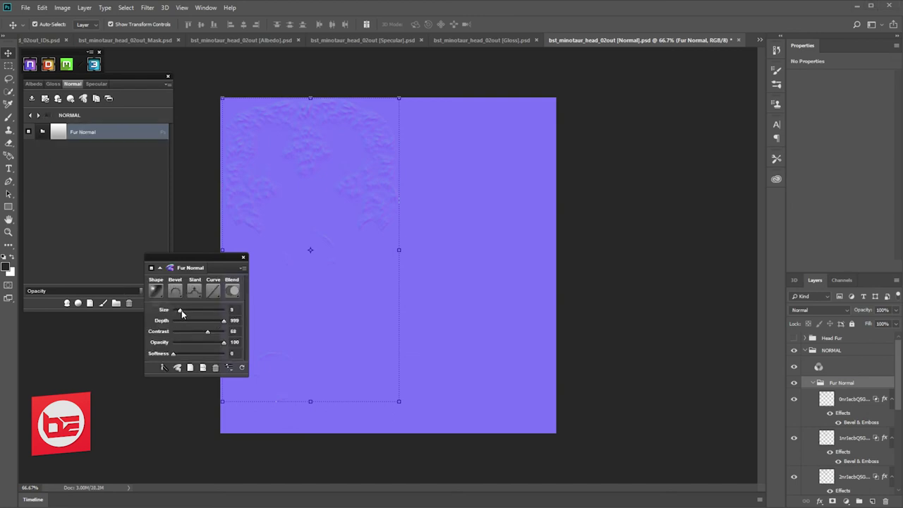
{"action": "left_click_drag", "start_coordinate": [179, 311], "coordinate": [183, 310]}
{"action": "left_click_drag", "start_coordinate": [208, 333], "coordinate": [231, 331]}
- Set the fur normal's Shape to Chiseled and Bevel to Emboss
{"action": "left_click", "coordinate": [156, 291]}
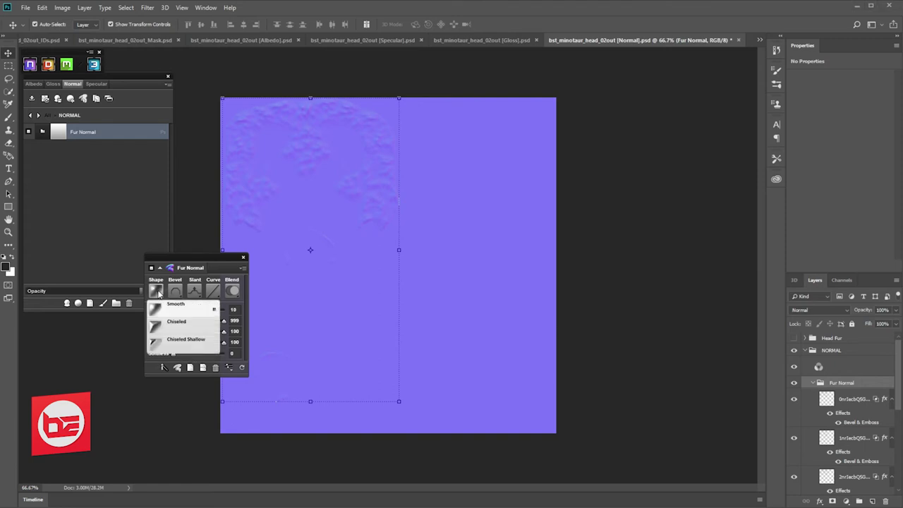
{"action": "left_click", "coordinate": [167, 327]}
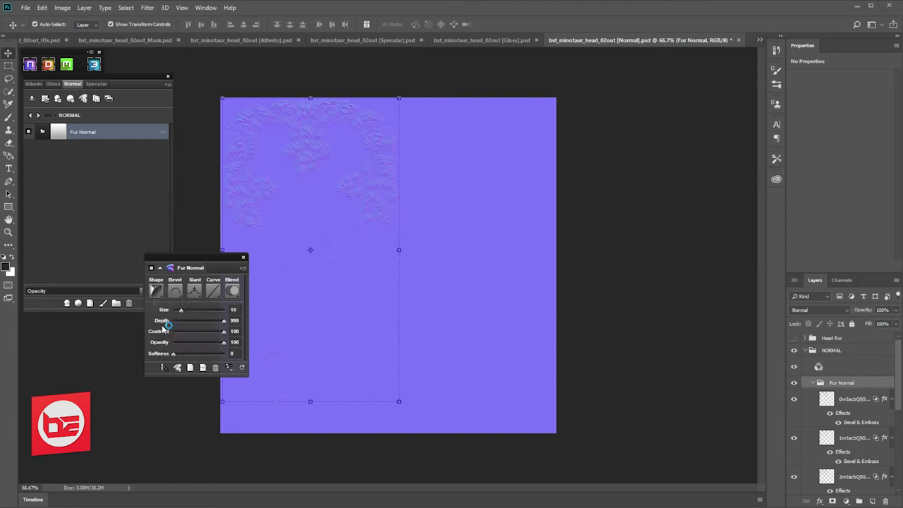
{"action": "left_click", "coordinate": [176, 292]}
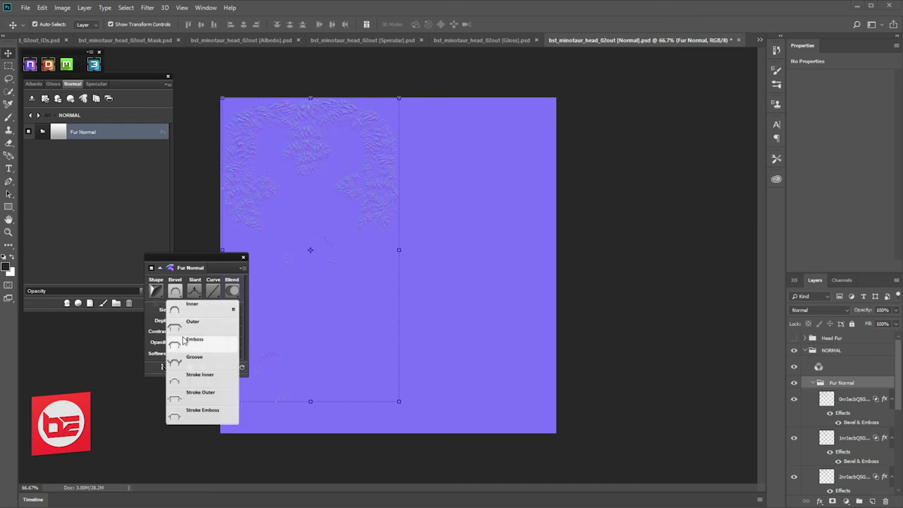
{"action": "left_click", "coordinate": [181, 341]}
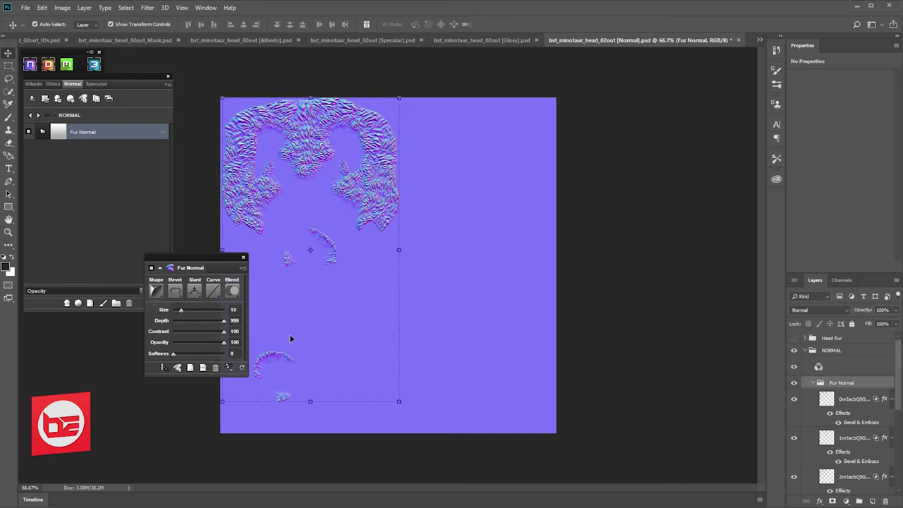
- Set the fur normal's opacity to 100 and Depth to 666, moving the panel aside
{"action": "key", "text": "6"}
{"action": "key", "text": "6"}
{"action": "left_click", "coordinate": [235, 321]}
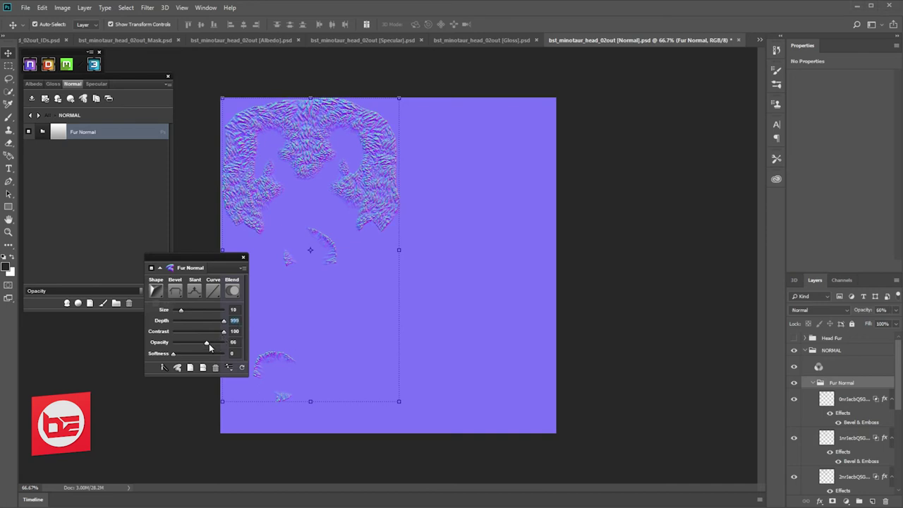
{"action": "left_click_drag", "start_coordinate": [207, 343], "coordinate": [240, 349]}
{"action": "type", "text": "199"}
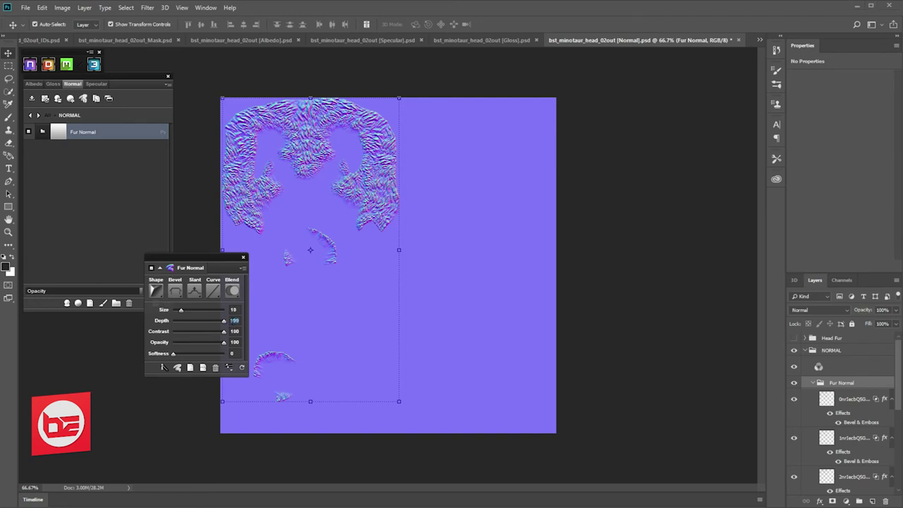
{"action": "type", "text": "666"}
{"action": "left_click_drag", "start_coordinate": [201, 259], "coordinate": [124, 323]}
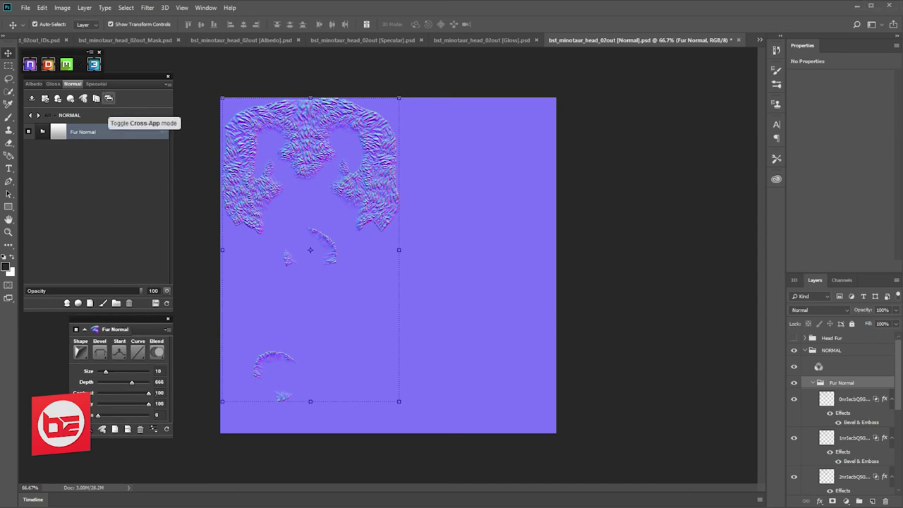
{"action": "left_click", "coordinate": [94, 64]}
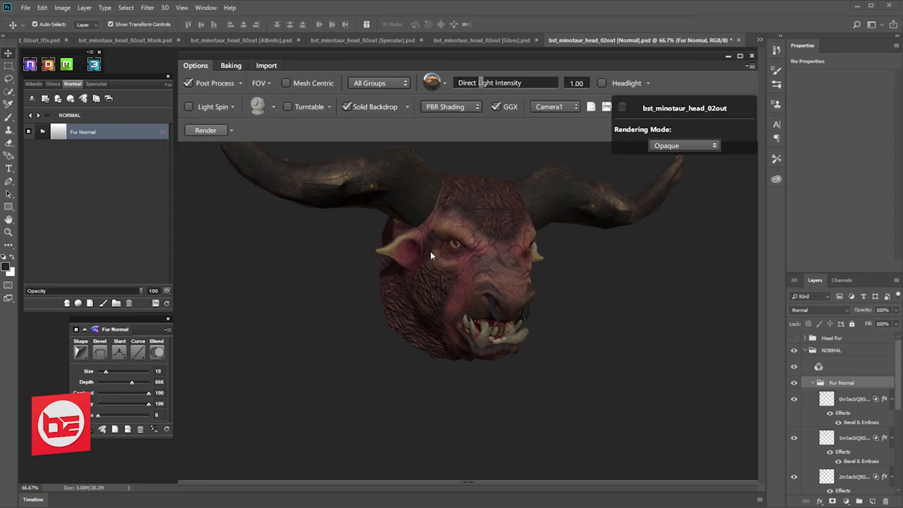
{"action": "left_click_drag", "start_coordinate": [457, 302], "coordinate": [364, 303]}
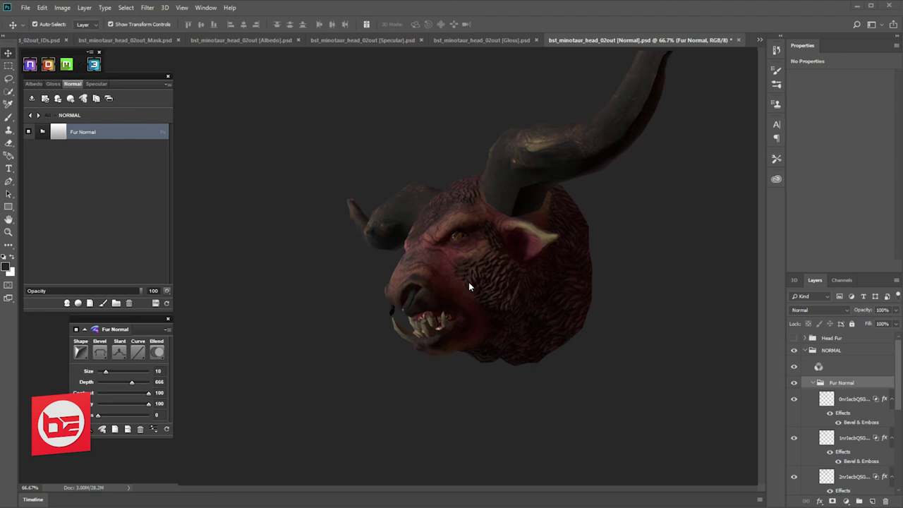
{"action": "left_click_drag", "start_coordinate": [472, 289], "coordinate": [458, 269]}
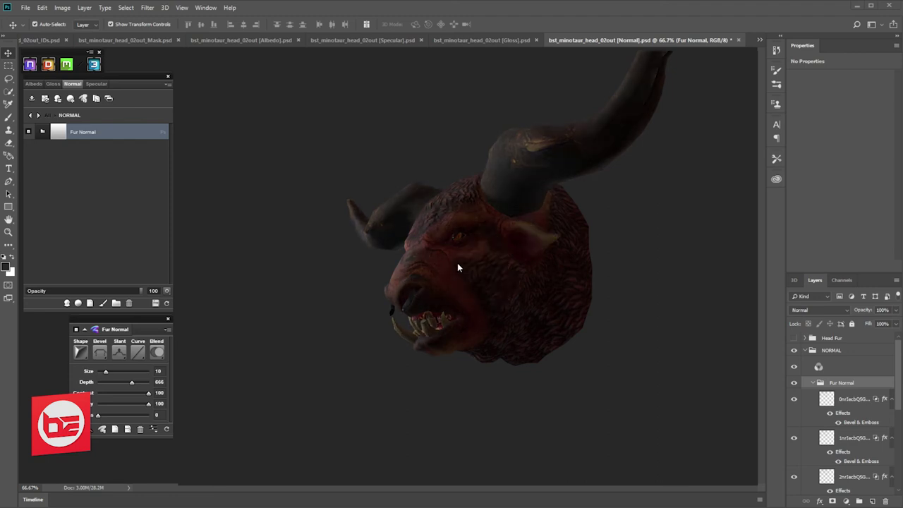
{"action": "right_click_drag", "start_coordinate": [457, 267], "coordinate": [516, 324]}
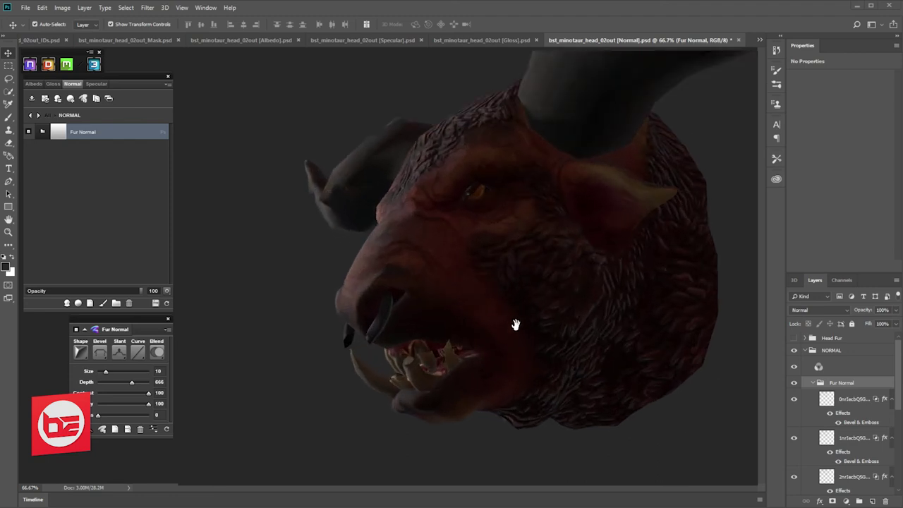
{"action": "left_click_drag", "start_coordinate": [516, 325], "coordinate": [587, 301]}
{"action": "left_click_drag", "start_coordinate": [348, 270], "coordinate": [457, 293]}
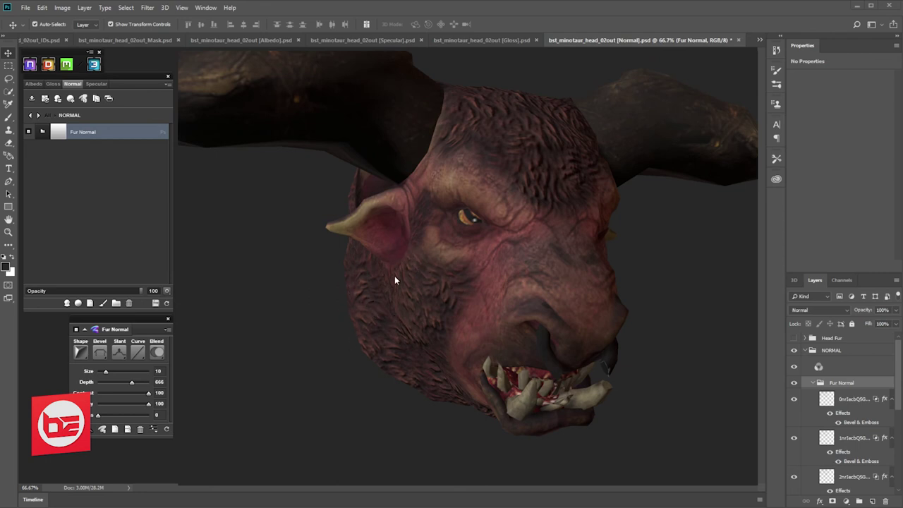
{"action": "left_click_drag", "start_coordinate": [515, 295], "coordinate": [417, 278]}
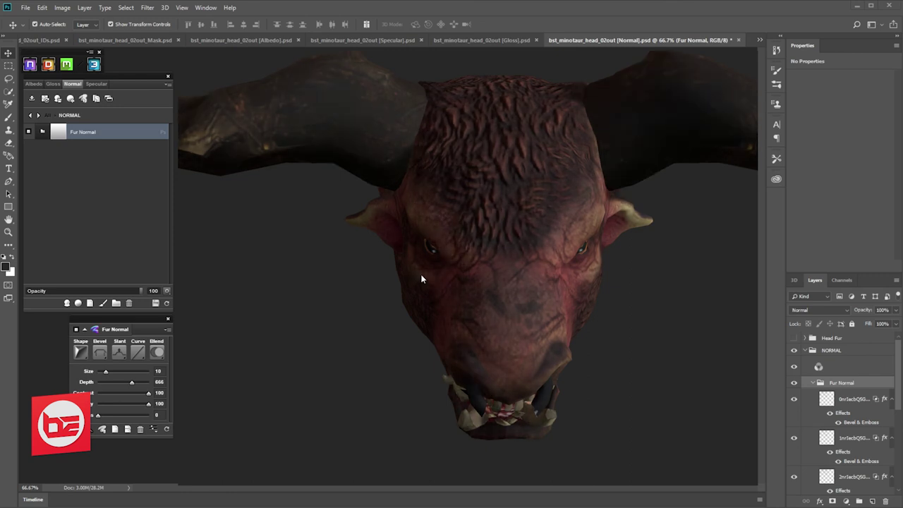
{"action": "left_click_drag", "start_coordinate": [418, 280], "coordinate": [547, 239]}
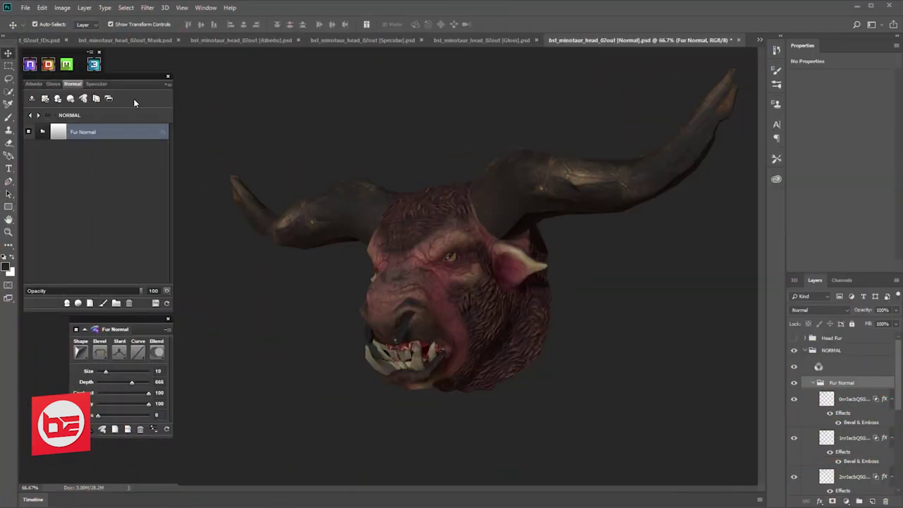
{"action": "left_click", "coordinate": [148, 132]}
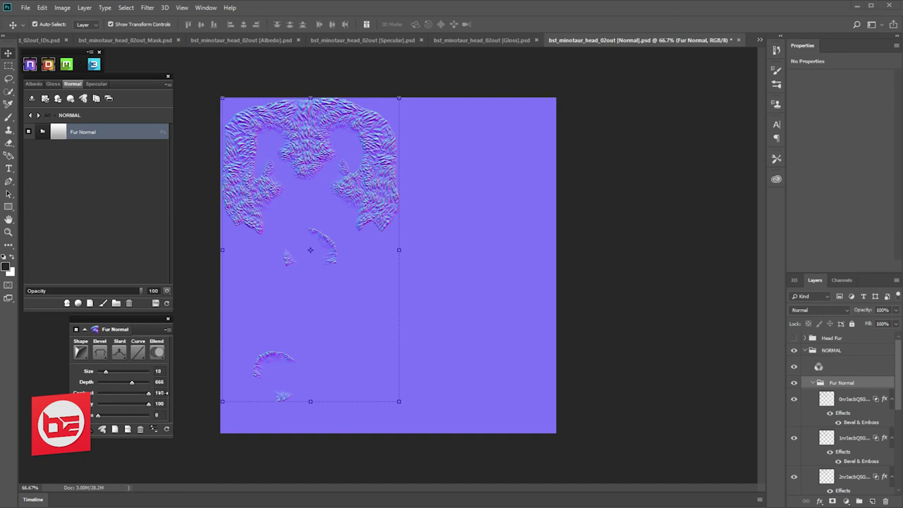
- Zip the fur normal layers, collapse the NORMAL group, and return to the Albedo document
{"action": "left_click", "coordinate": [91, 432]}
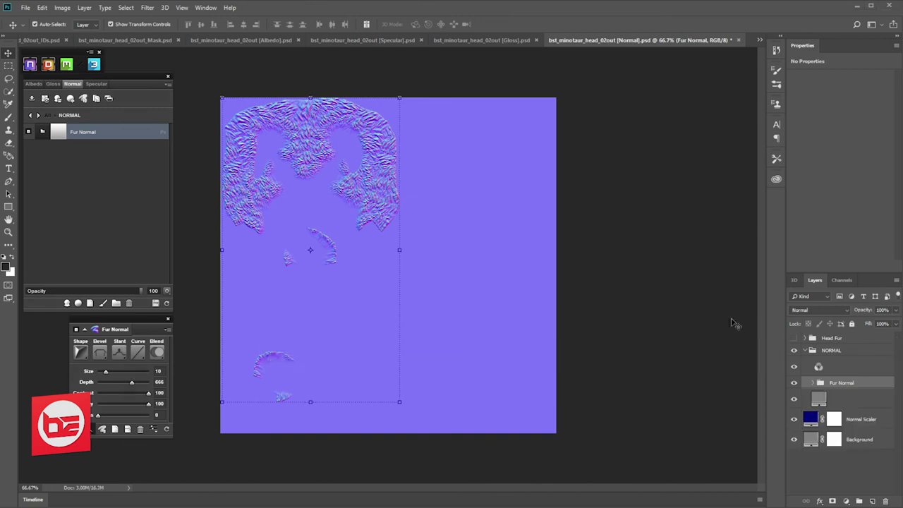
{"action": "left_click", "coordinate": [805, 350]}
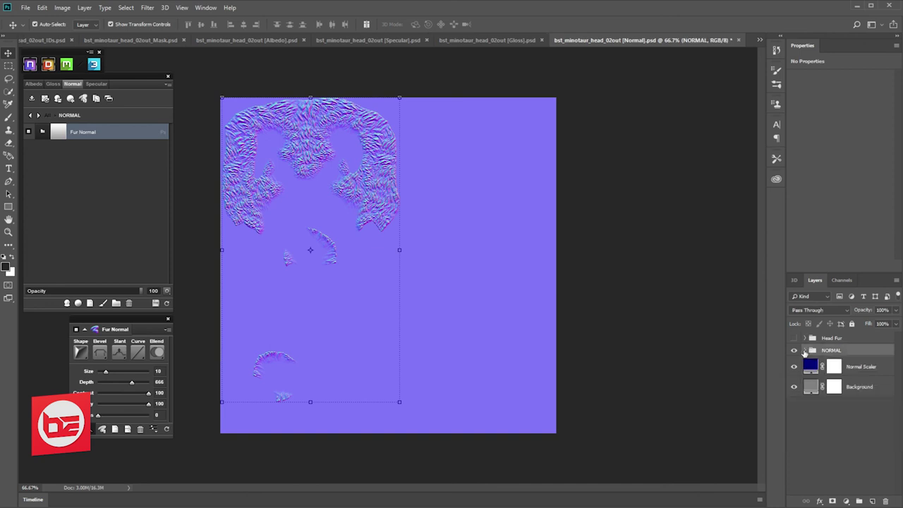
{"action": "left_click", "coordinate": [31, 115]}
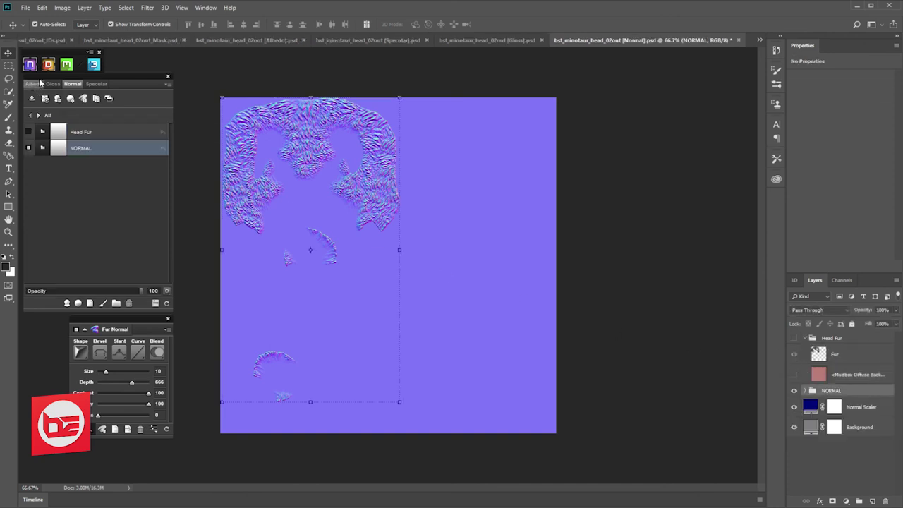
{"action": "left_click", "coordinate": [33, 84]}
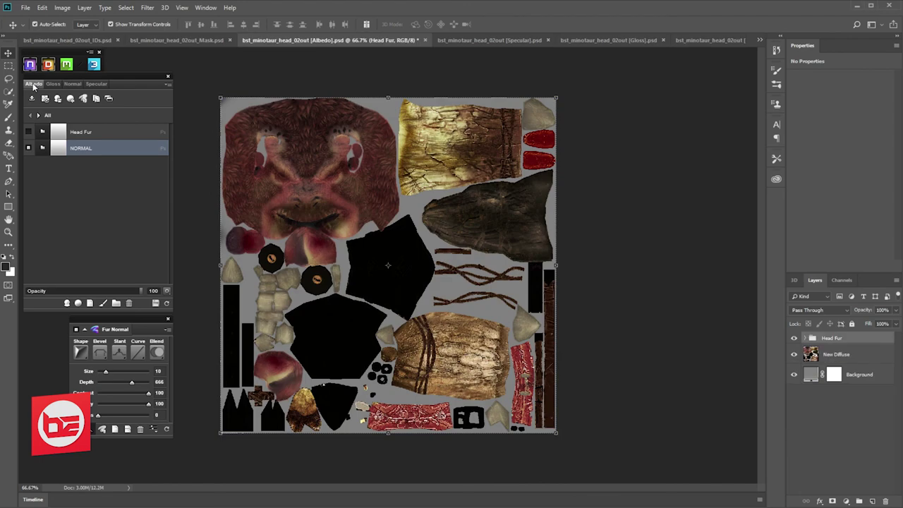
- Close the Fur Normal NDO settings panel
{"action": "left_click", "coordinate": [167, 321]}
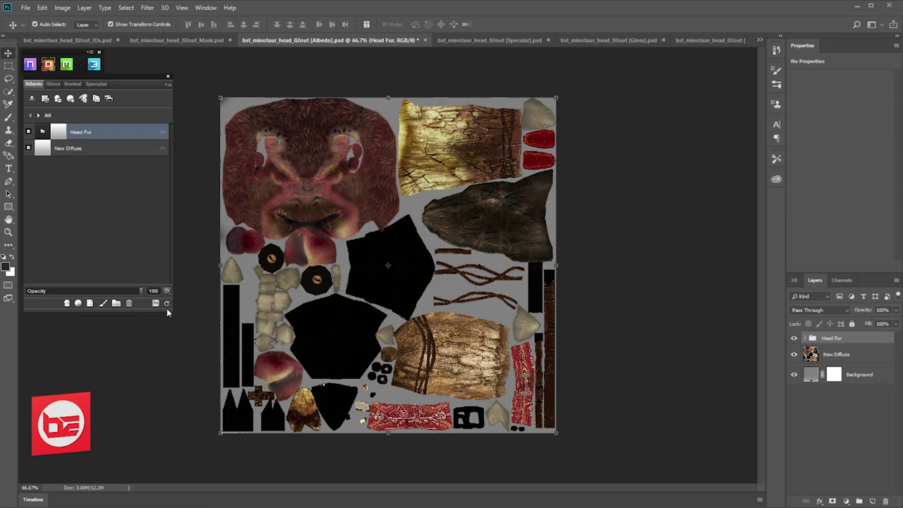